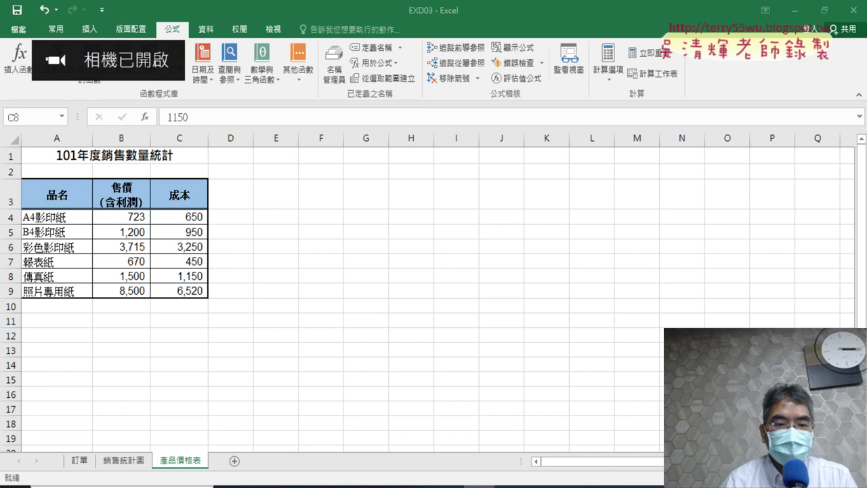
- On the 訂單 sheet, insert VLOOKUP into G2 from the 檢視與參照 category
left_click(79, 461)
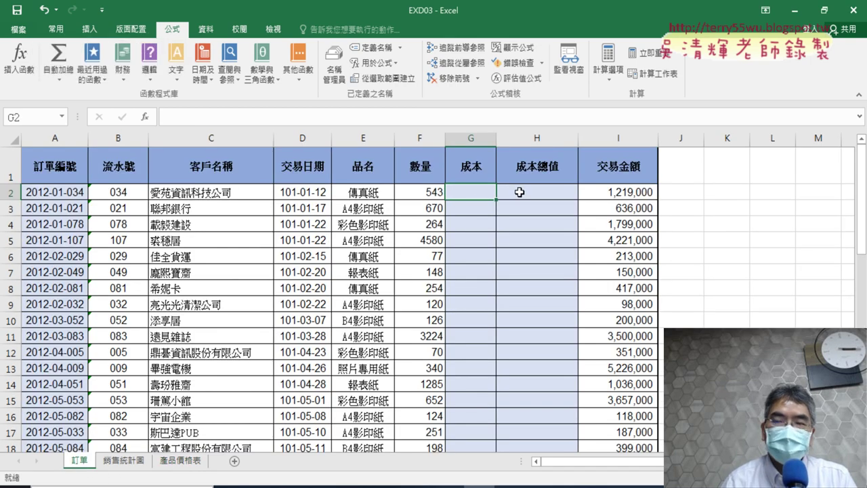
left_click(152, 117)
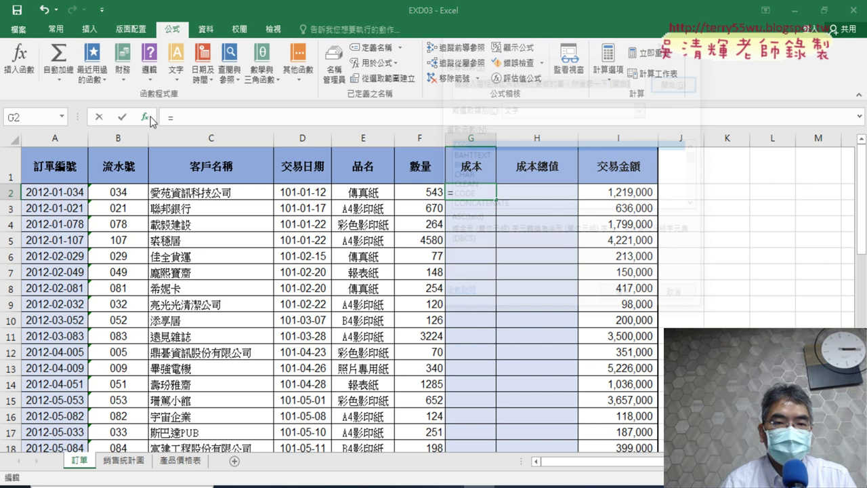
left_click(539, 107)
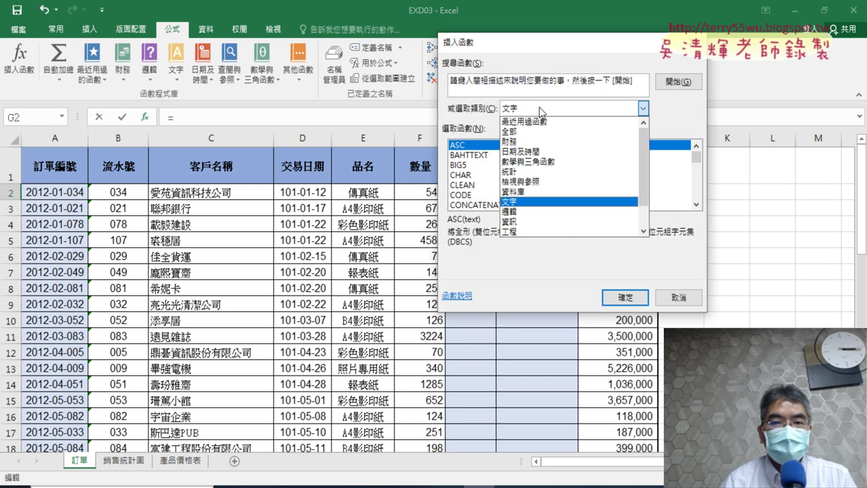
left_click(539, 182)
left_click_drag(702, 160, 698, 191)
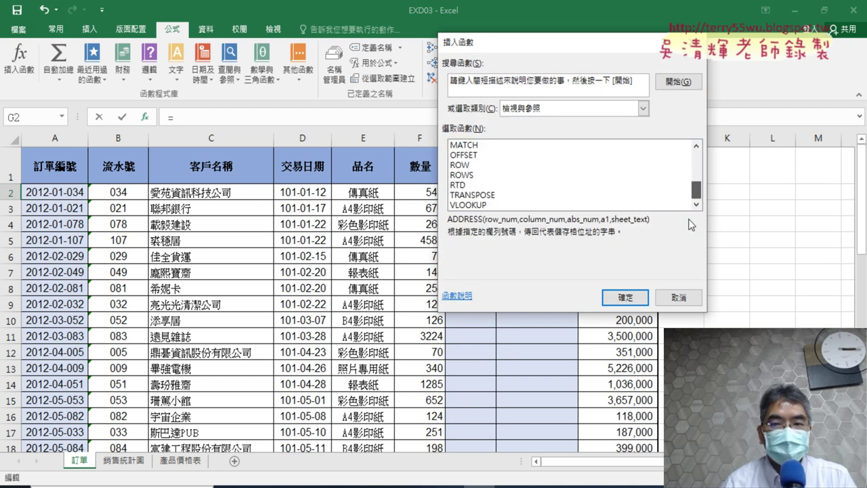
left_click(469, 205)
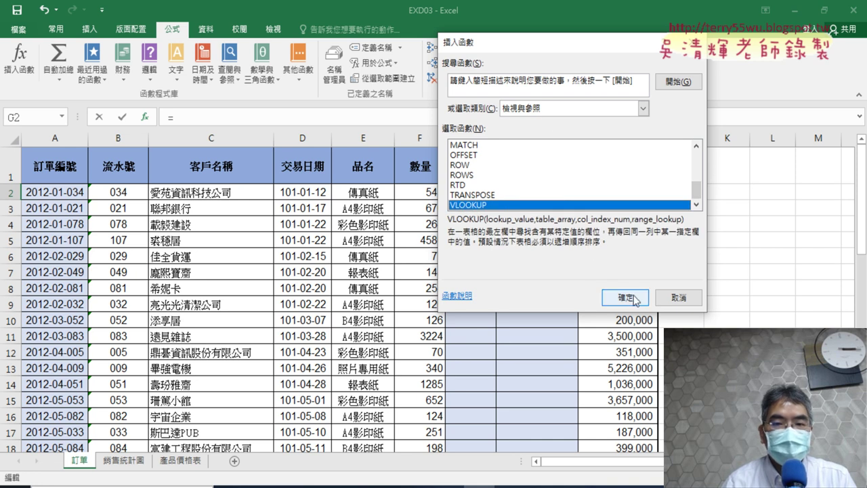
left_click(627, 299)
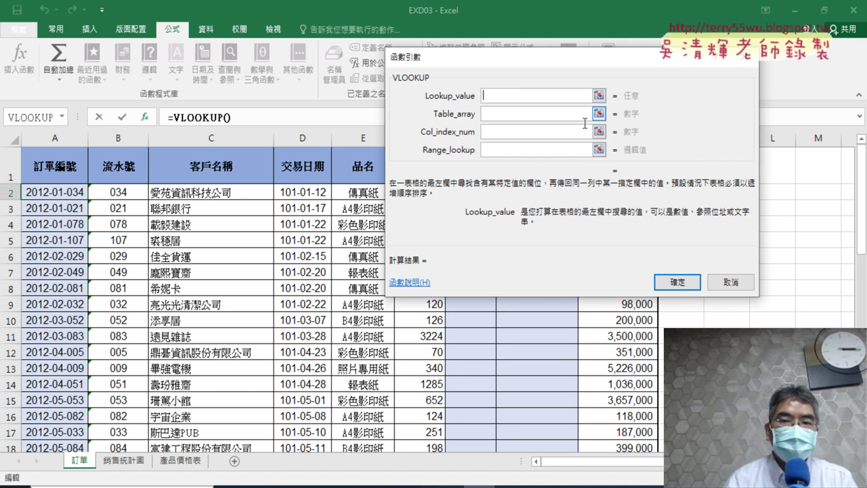
- Paste the range name 品名 as Lookup_value and pick 產品 from the names list for Table_array
left_click_drag(566, 66, 679, 120)
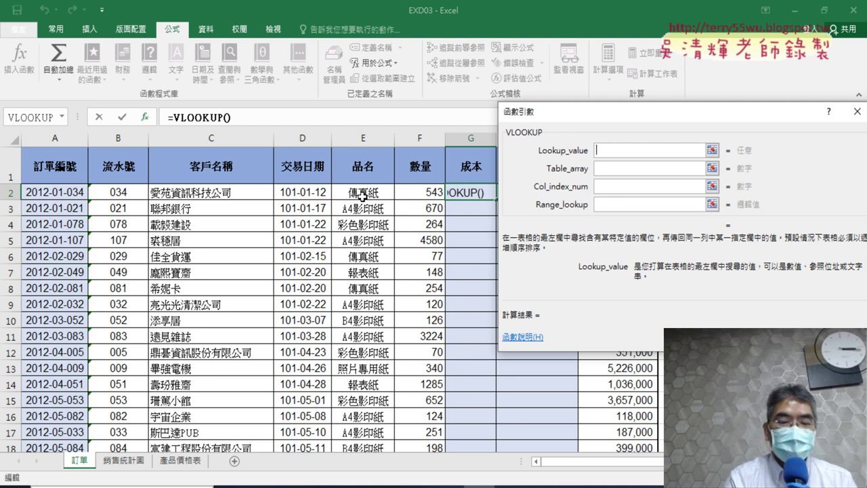
key("F3")
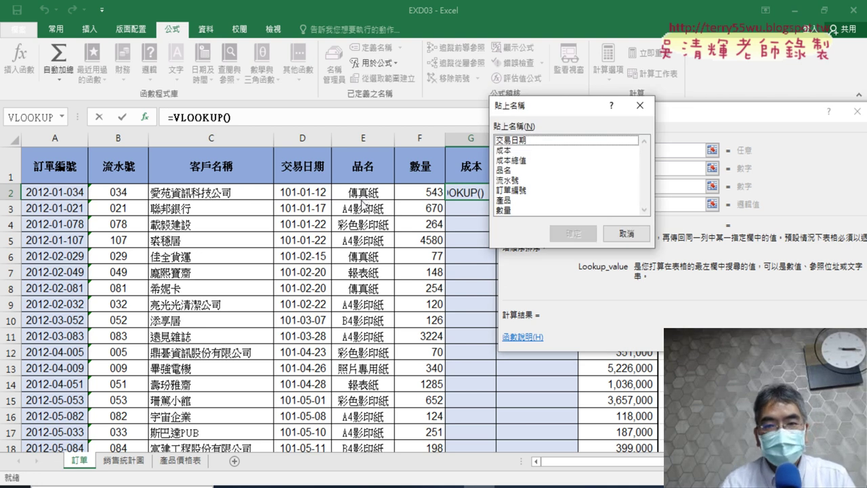
double_click(507, 172)
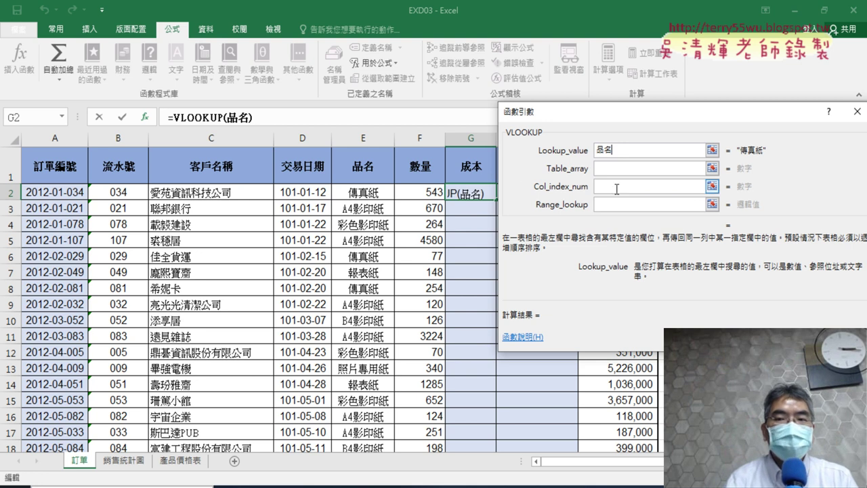
key("Tab")
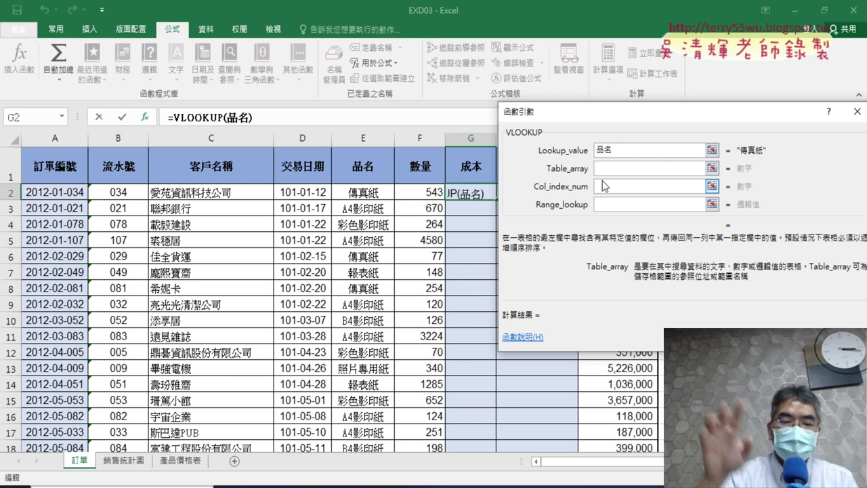
key("F3")
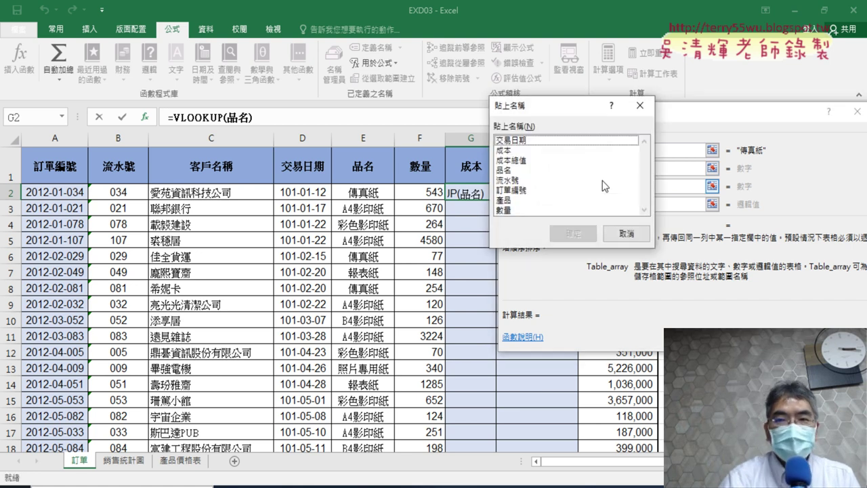
left_click(526, 202)
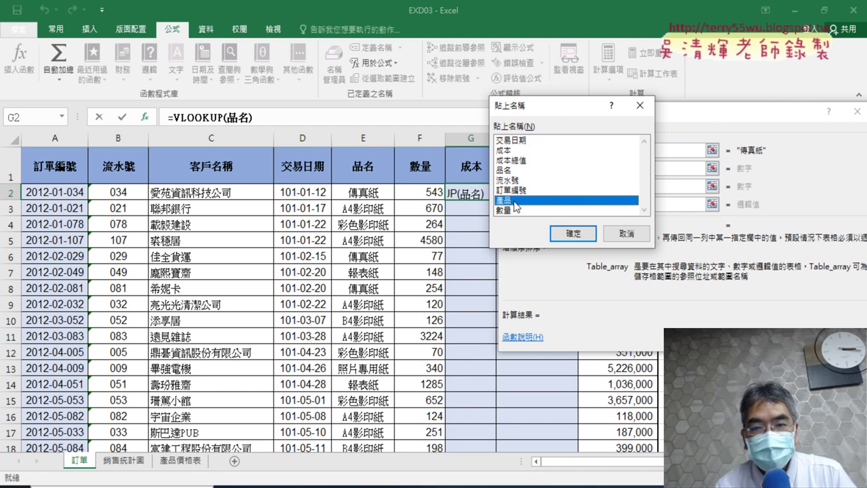
- Insert 產品 as Table_array, then enter Col_index_num 3 and Range_lookup 0, previewing 1,150
left_click(571, 234)
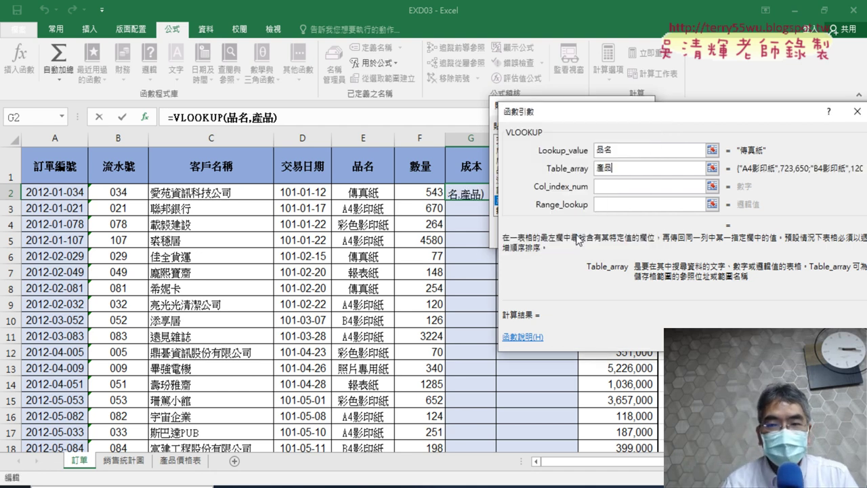
left_click(619, 187)
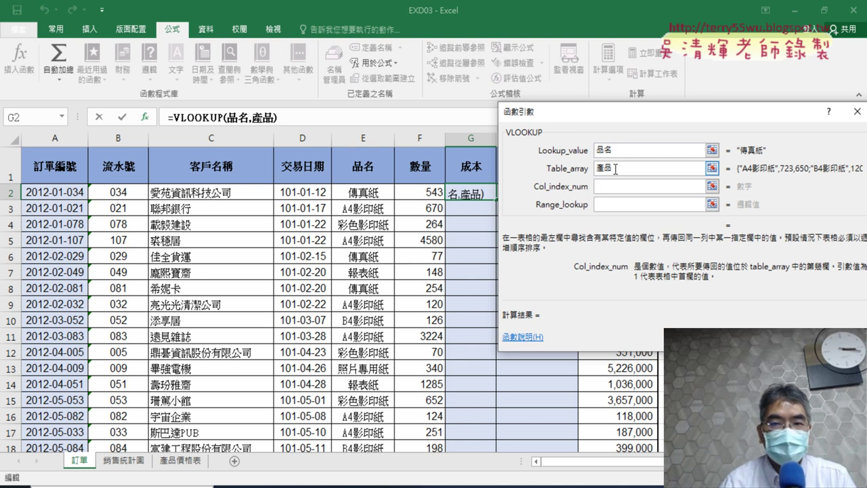
left_click(615, 169)
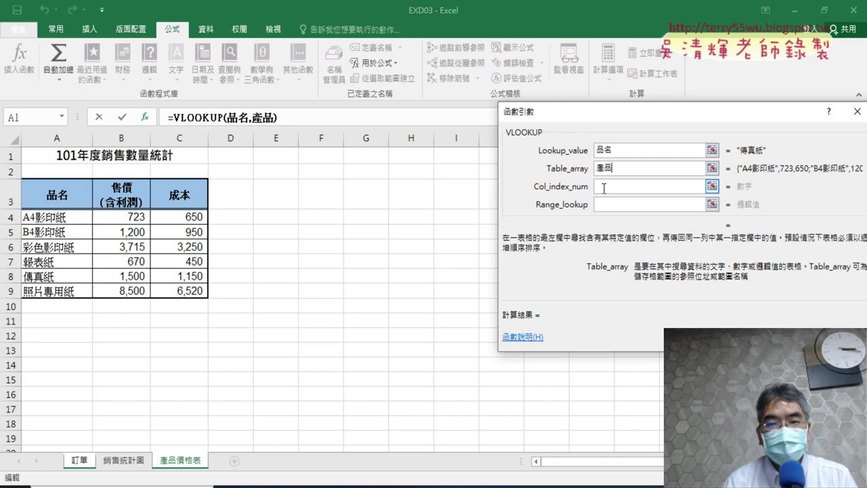
left_click(604, 187)
type("3")
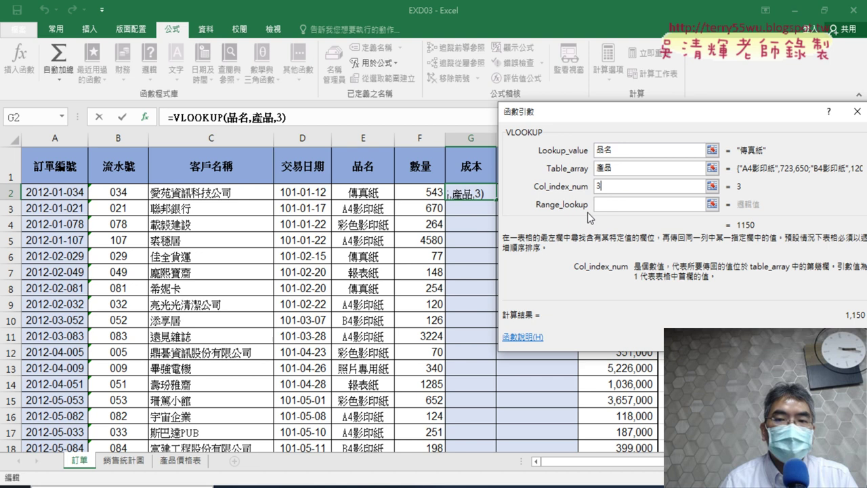
left_click(601, 208)
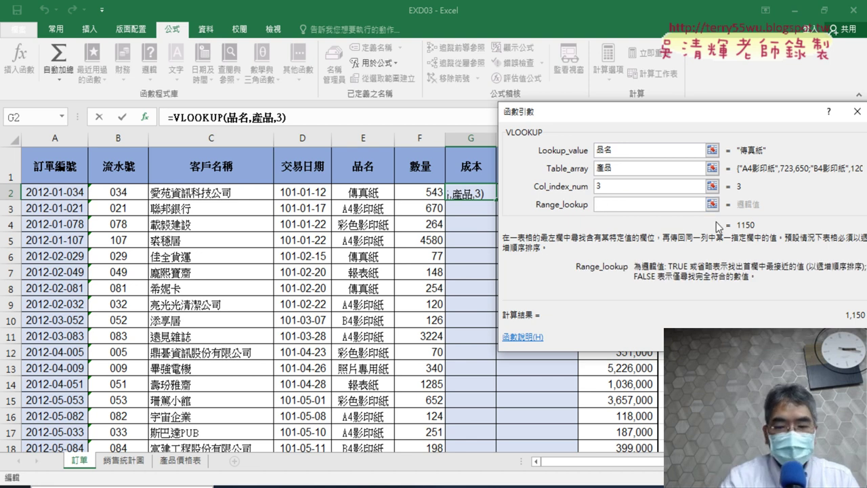
type("0")
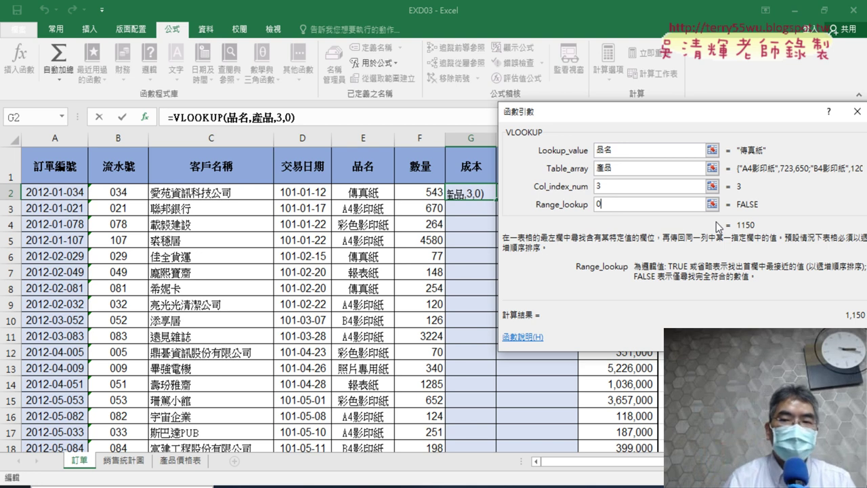
left_click(622, 152)
left_click(620, 169)
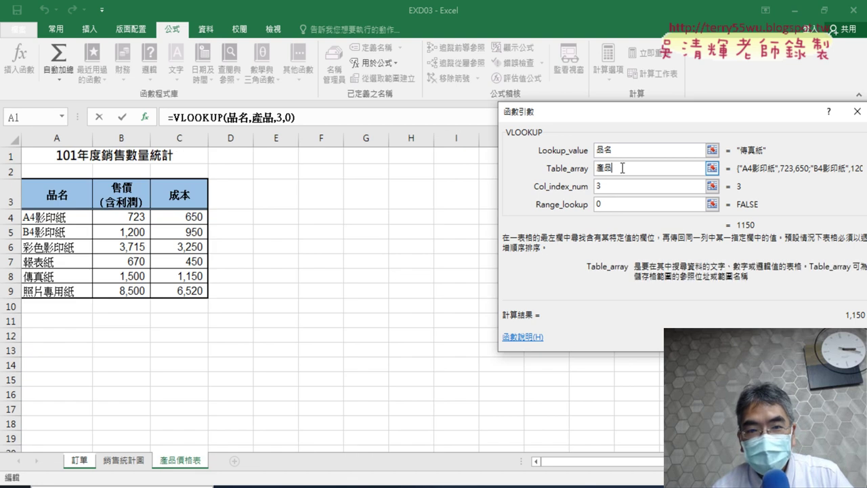
- Enter the VLOOKUP(品名,產品,3,0) formula in G2 and copy it down column G
left_click(622, 186)
left_click(618, 202)
key("Return")
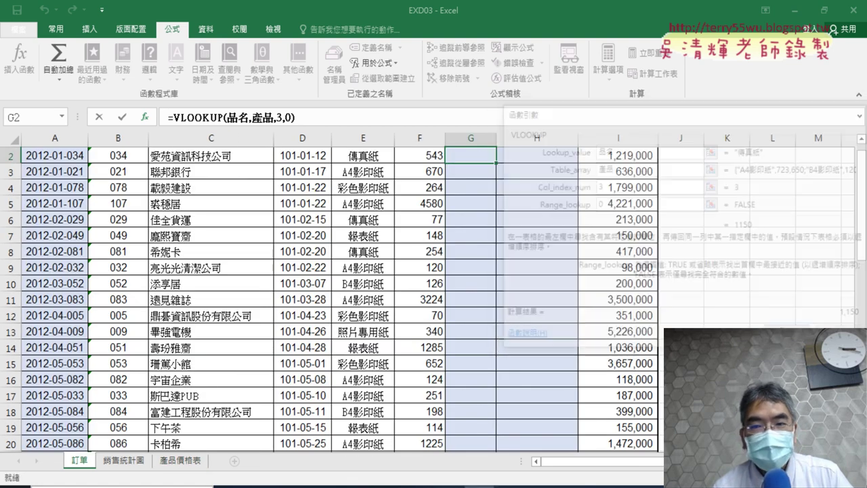
double_click(498, 164)
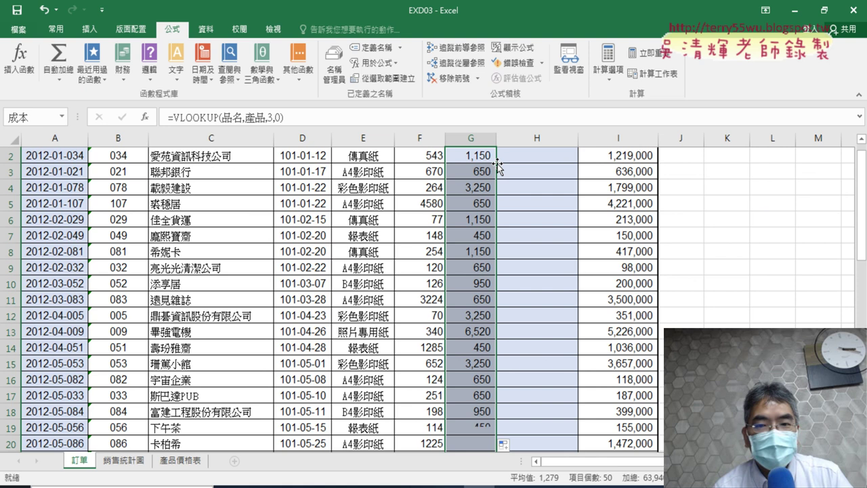
scroll(498, 170, "up", 1)
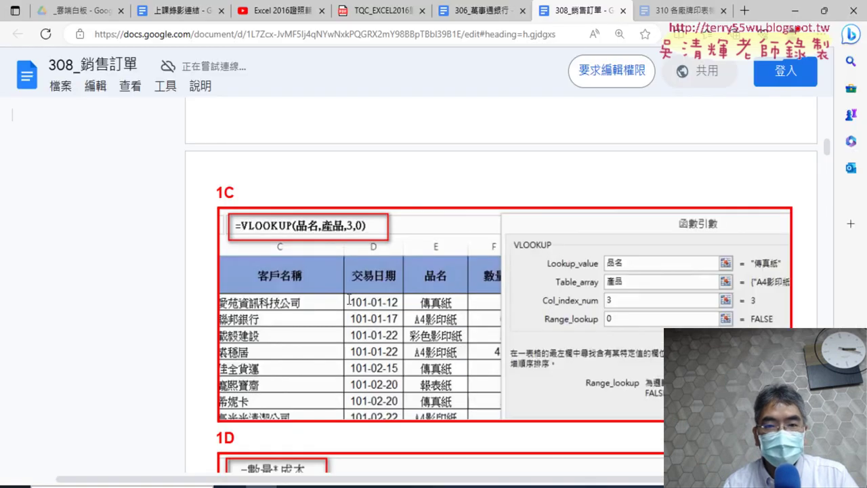
left_click_drag(254, 195, 208, 192)
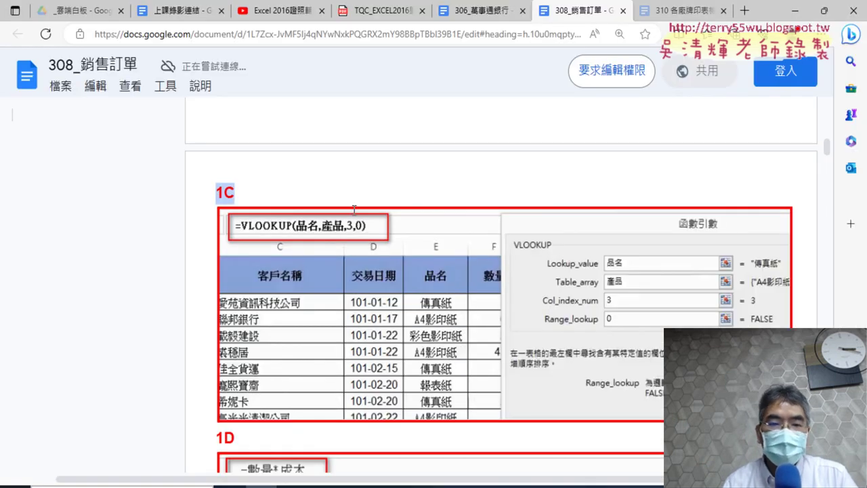
scroll(341, 200, "down", 1)
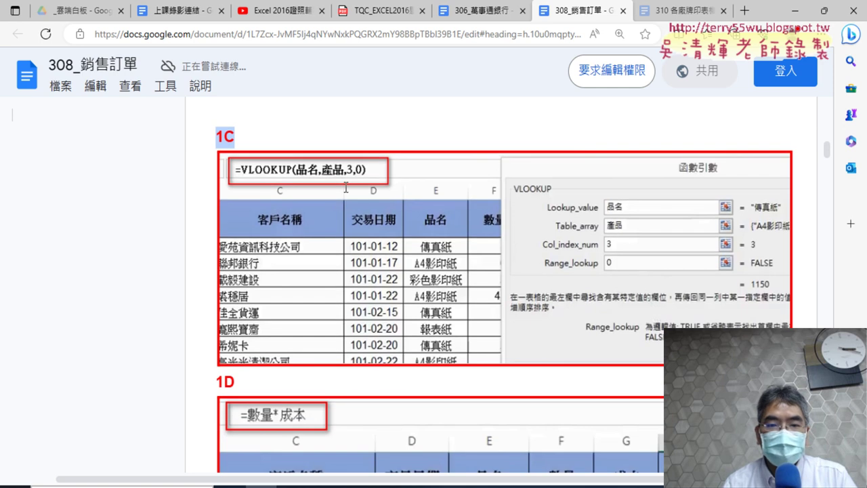
scroll(345, 190, "down", 2)
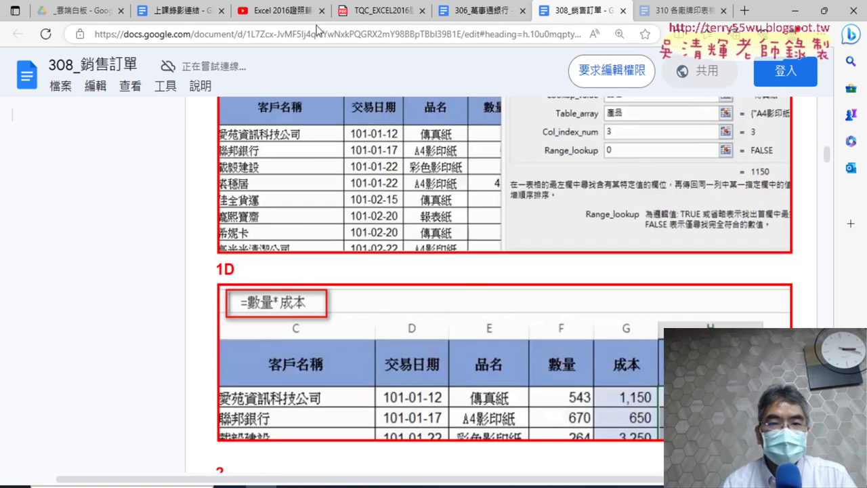
left_click(399, 19)
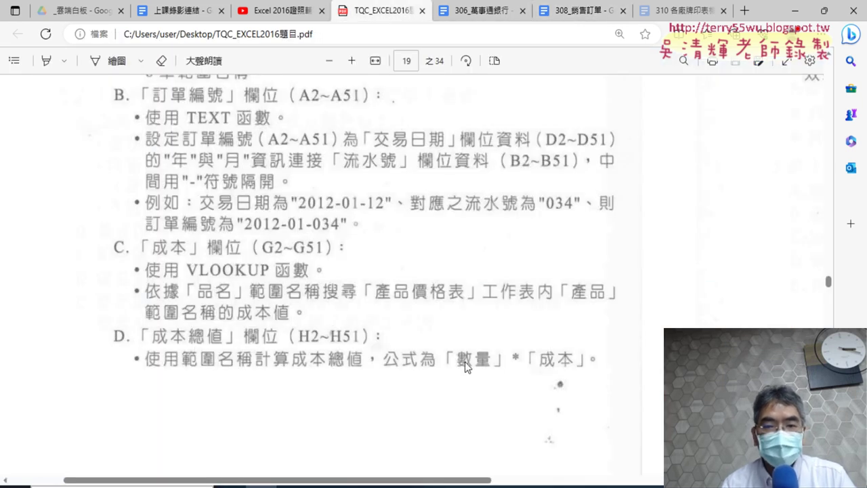
- In H2, begin the formula =數量* by pasting the defined name 數量
left_click(796, 10)
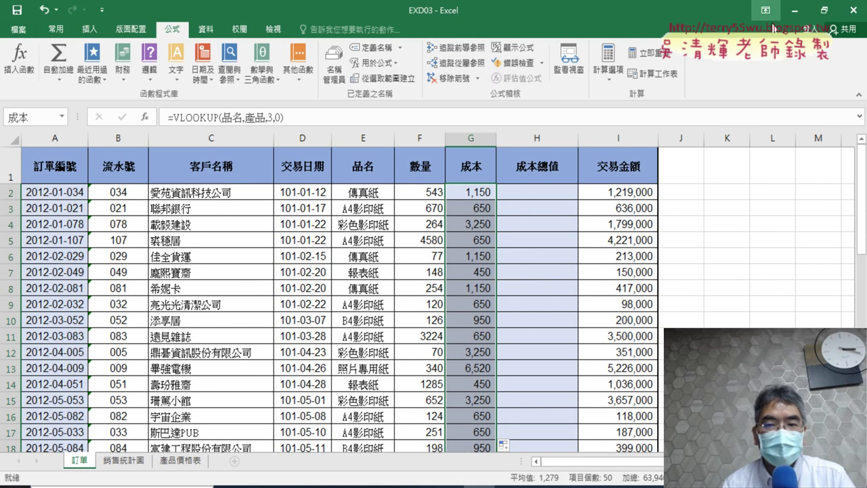
left_click(543, 192)
left_click(244, 117)
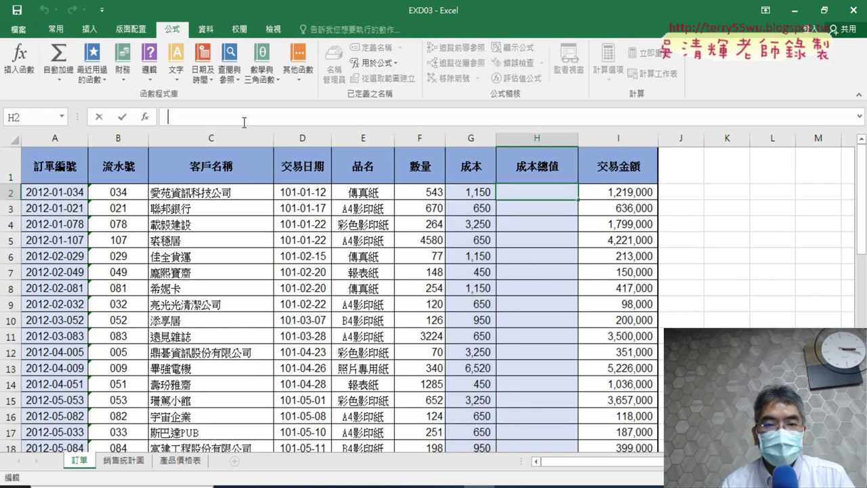
type("=")
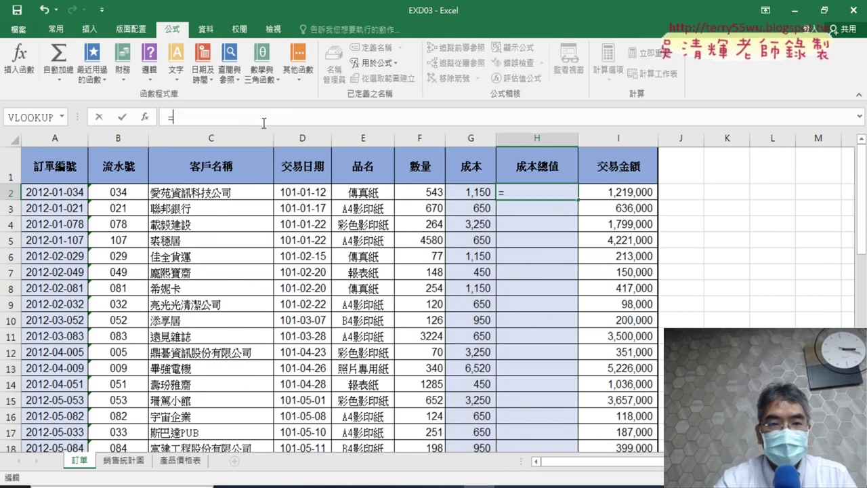
key("F3")
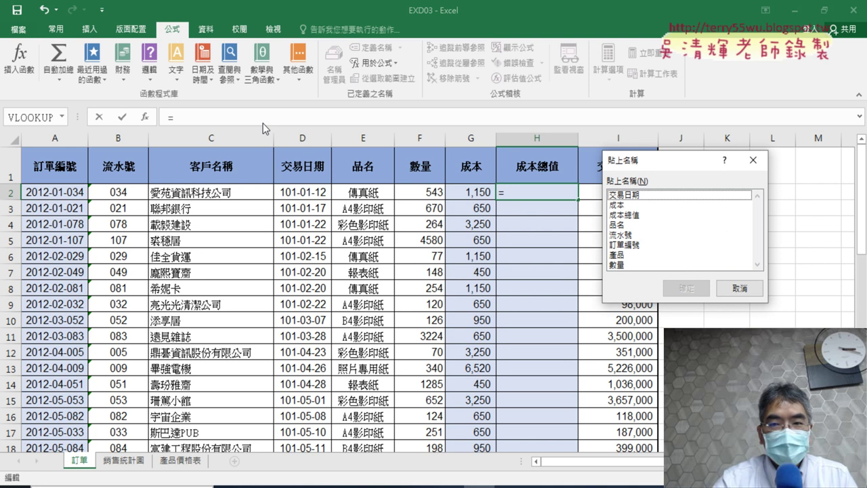
left_click(628, 266)
double_click(627, 266)
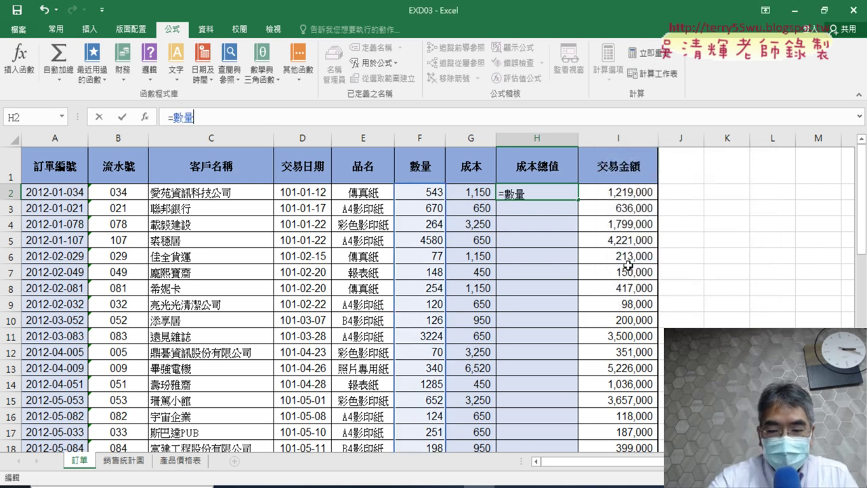
type("*")
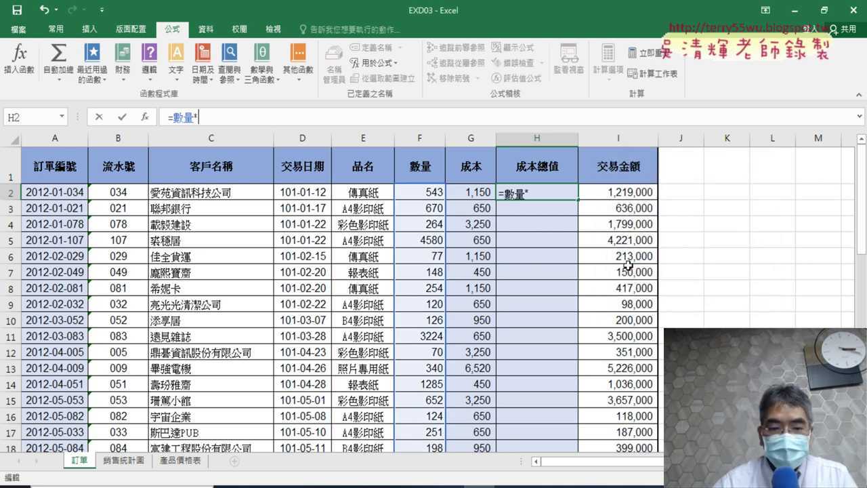
- Complete it as =數量*成本 and fill it down the 成本總值 column
key("F3")
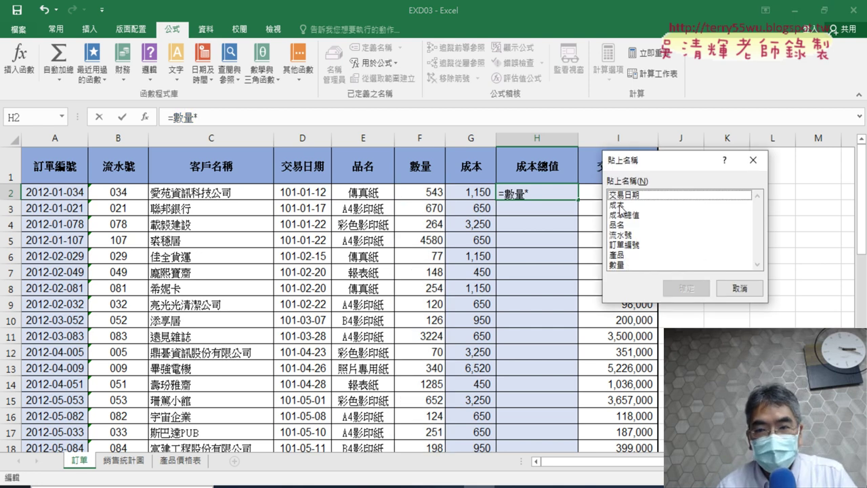
key("alt+Tab")
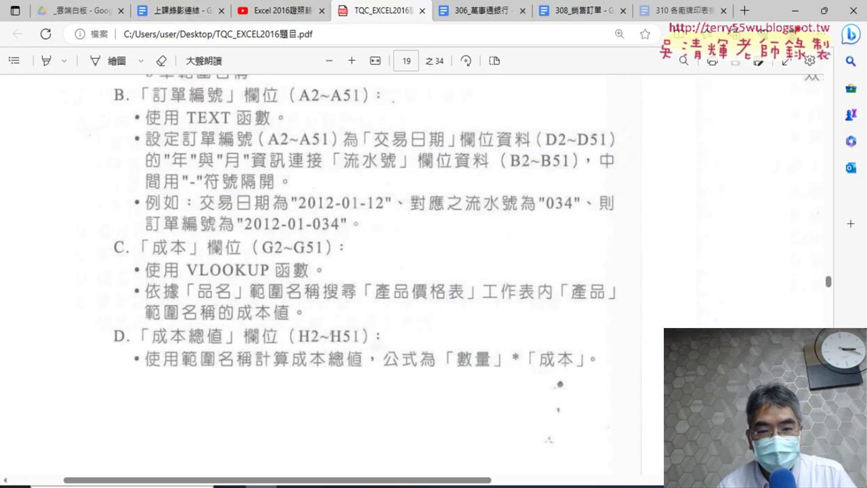
key("alt+Tab")
left_click(623, 207)
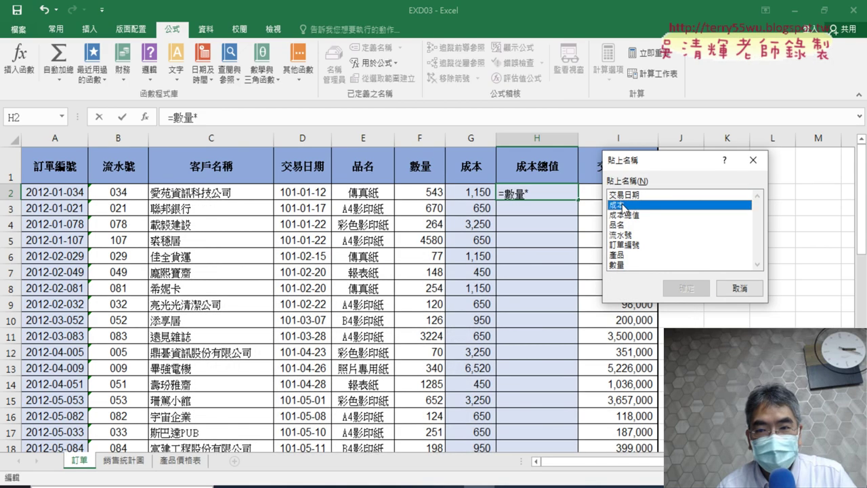
key("Return")
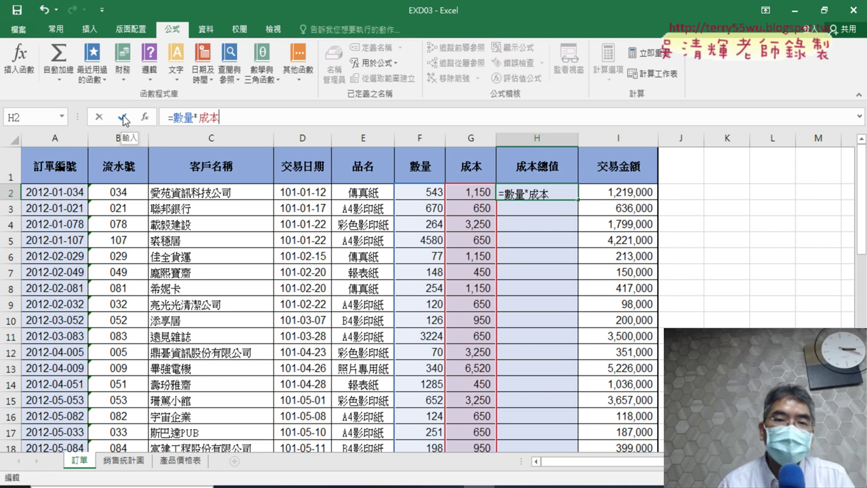
left_click(123, 119)
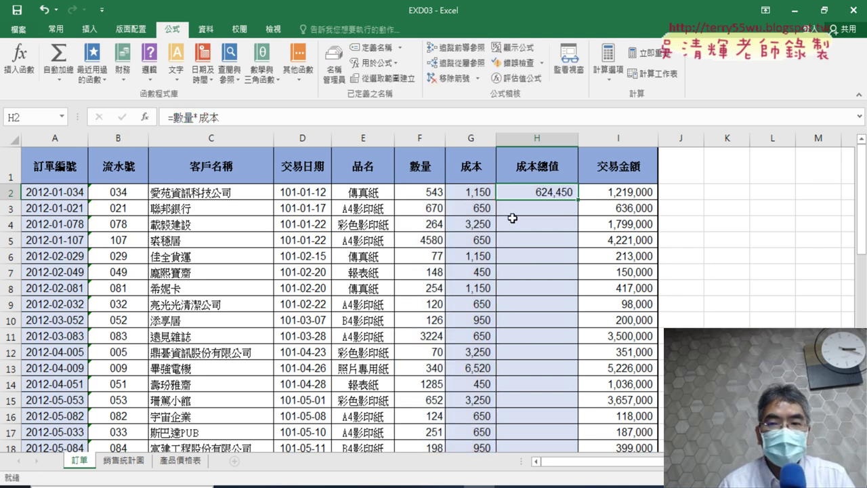
double_click(577, 200)
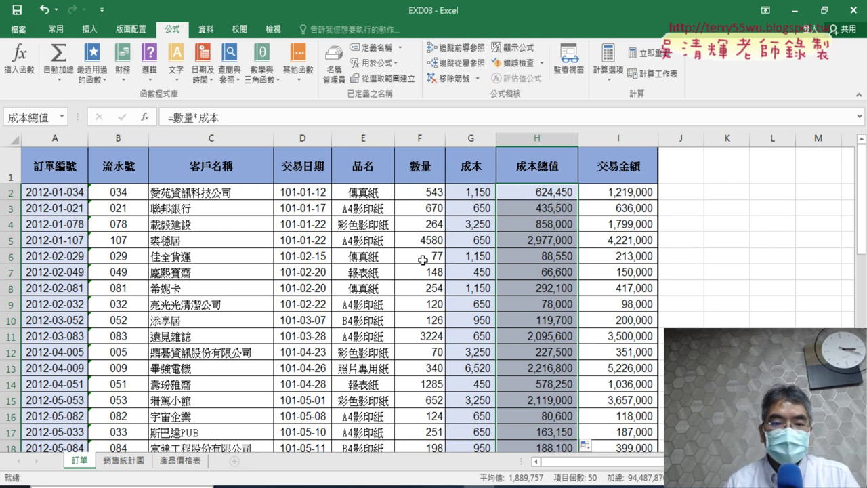
left_click(559, 190)
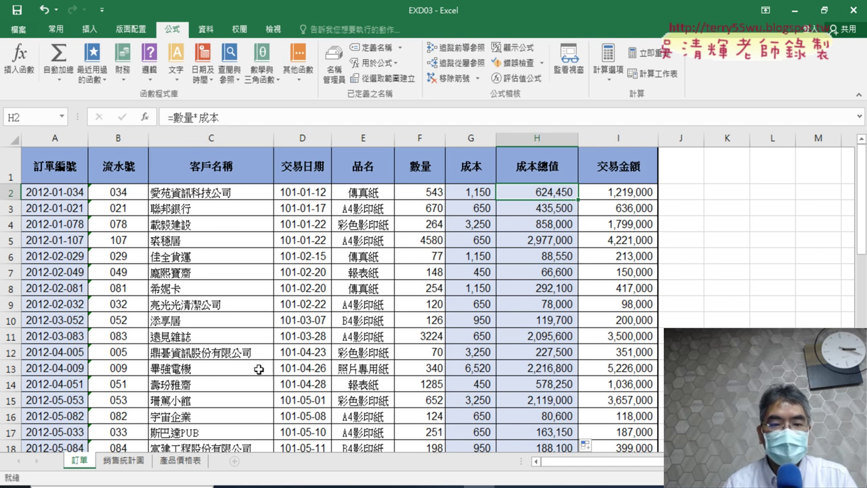
- Read question 2 on the SUMIF sales totals in the exam PDF, then return to Excel
mouse_move(271, 474)
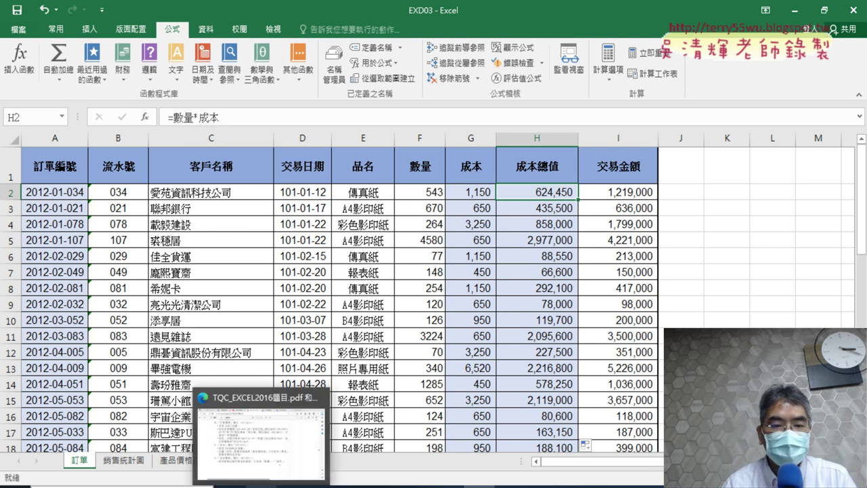
left_click(274, 459)
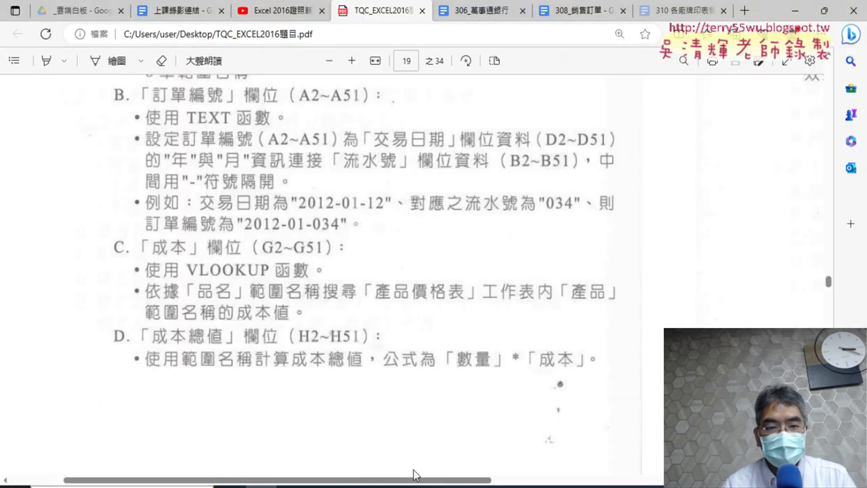
left_click_drag(428, 478, 718, 478)
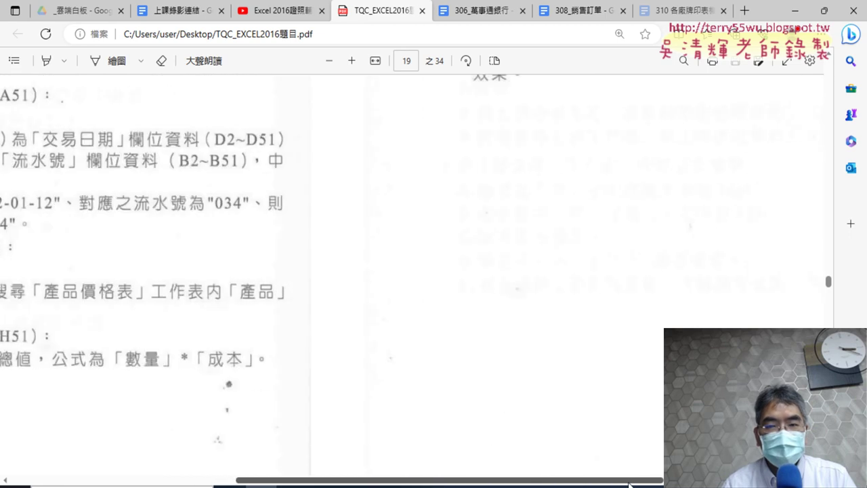
scroll(535, 359, "up", 5)
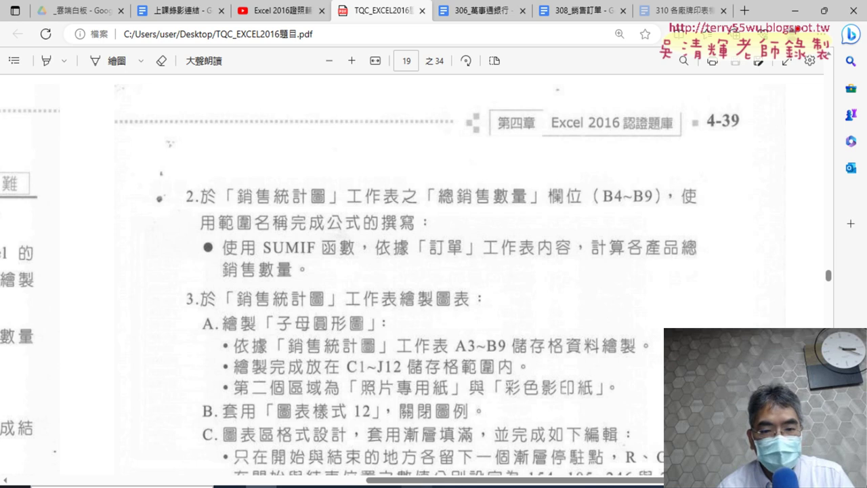
left_click(479, 487)
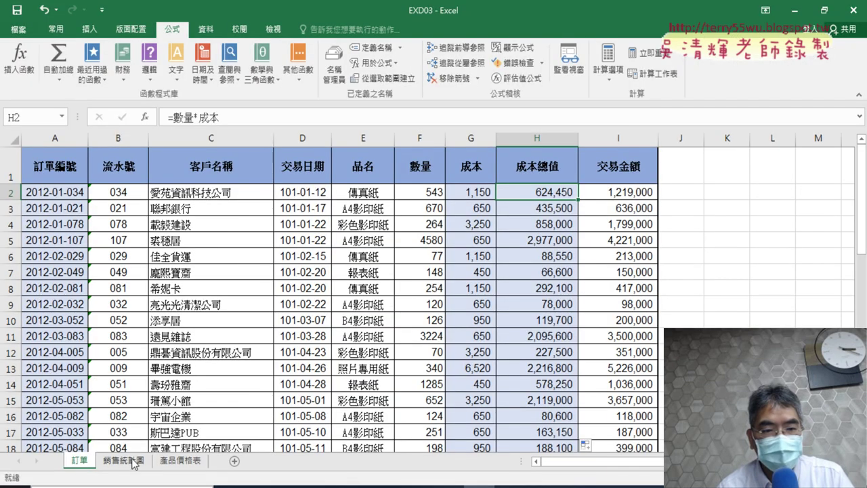
left_click(133, 464)
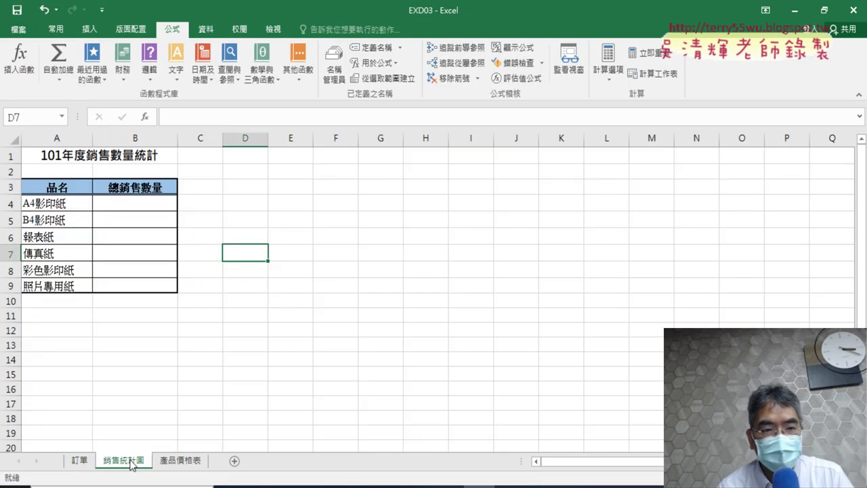
left_click(145, 199)
left_click_drag(144, 199, 145, 283)
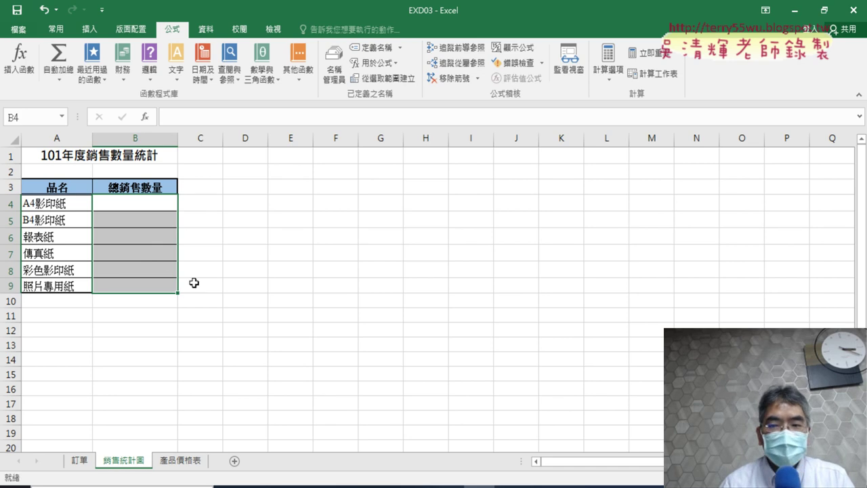
scroll(412, 348, "up", 3)
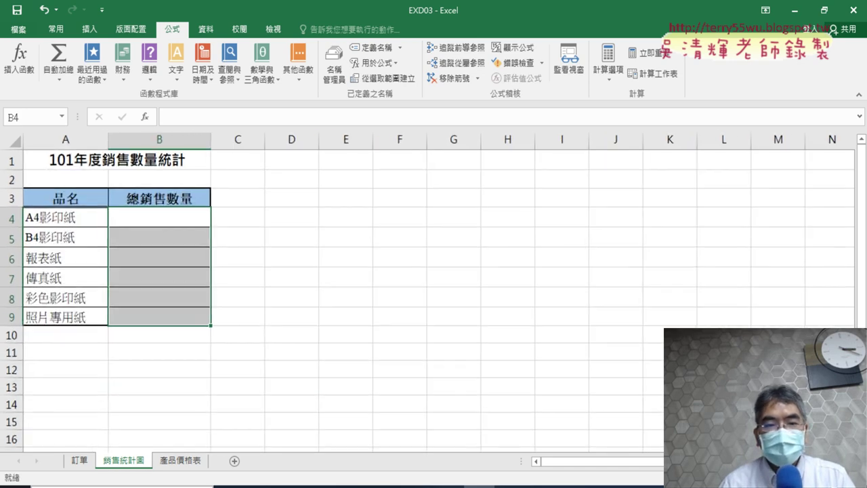
left_click_drag(228, 241, 228, 266)
left_click(228, 240)
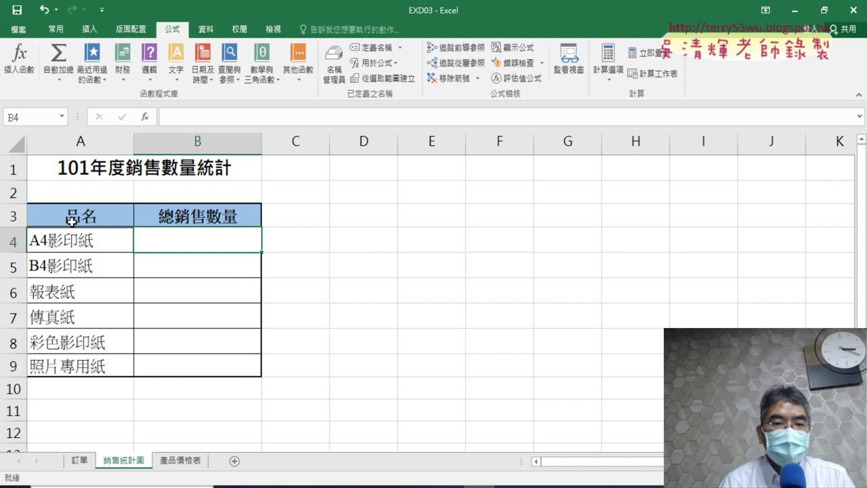
left_click_drag(77, 239, 132, 364)
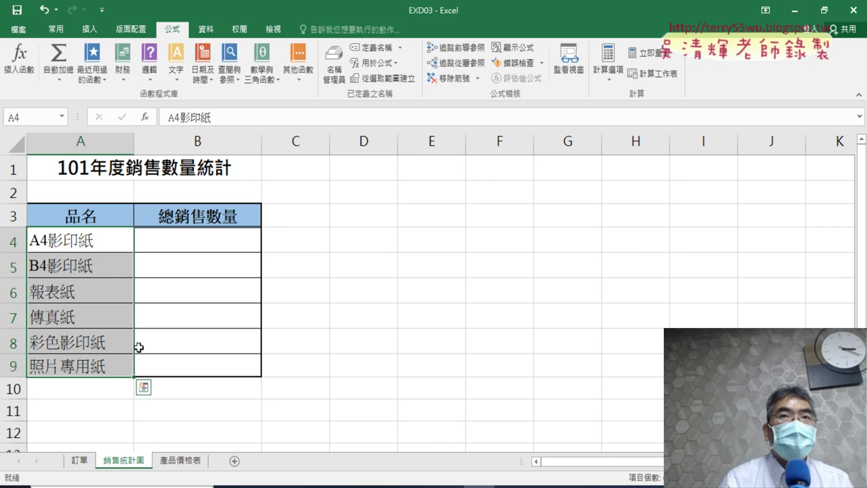
left_click(86, 461)
left_click(289, 288)
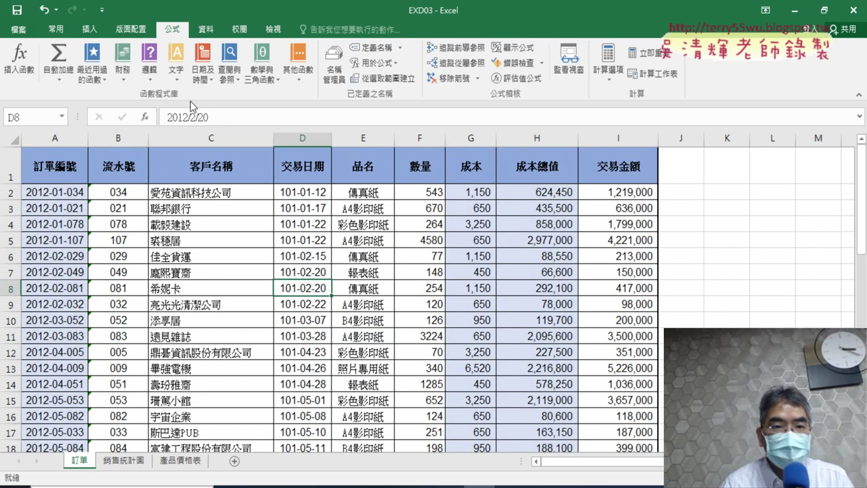
- Insert a pivot table from 訂單!$A$1:$I$51 on a new sheet
left_click(95, 29)
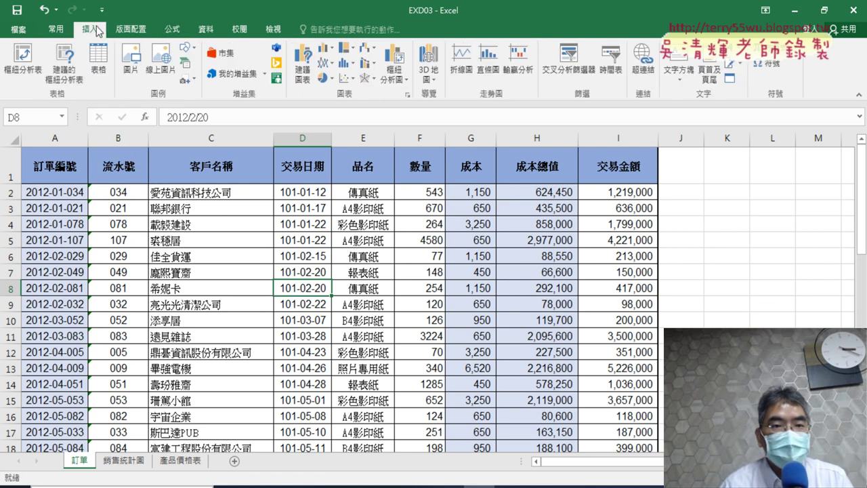
left_click(18, 59)
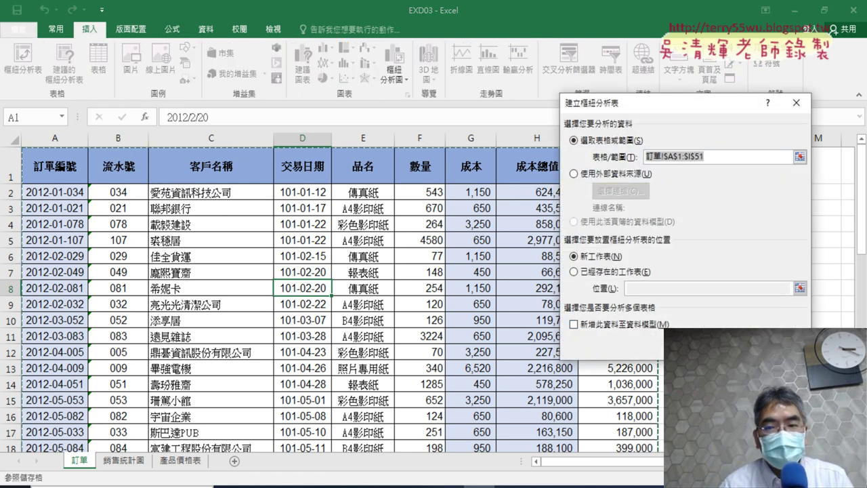
left_click(705, 157)
key("Return")
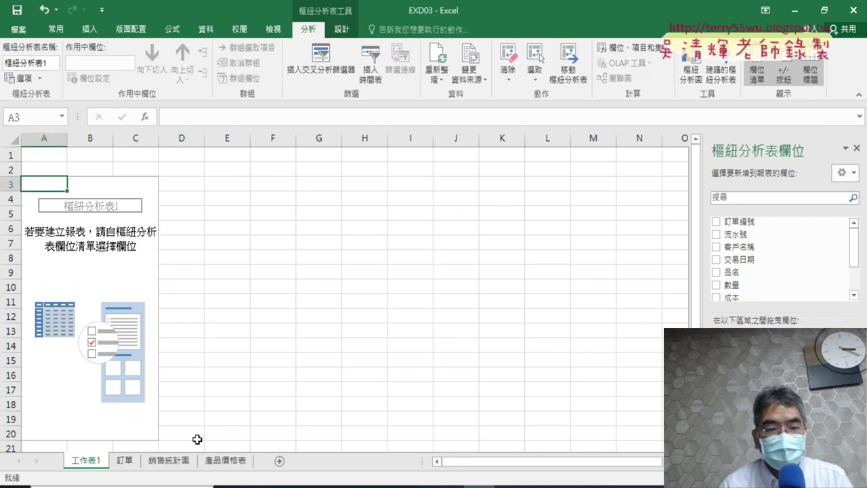
- Add 品名 as rows and Sum of 數量 to the pivot table, then return to 銷售統計圖
left_click(170, 462)
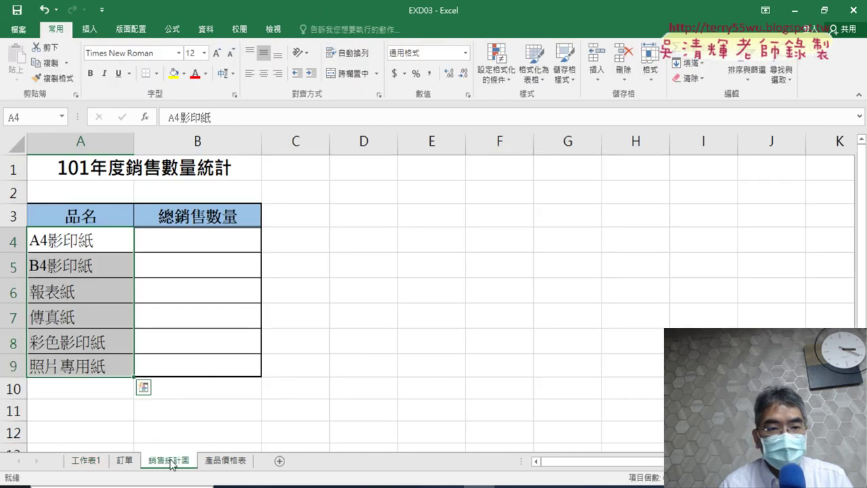
left_click(80, 460)
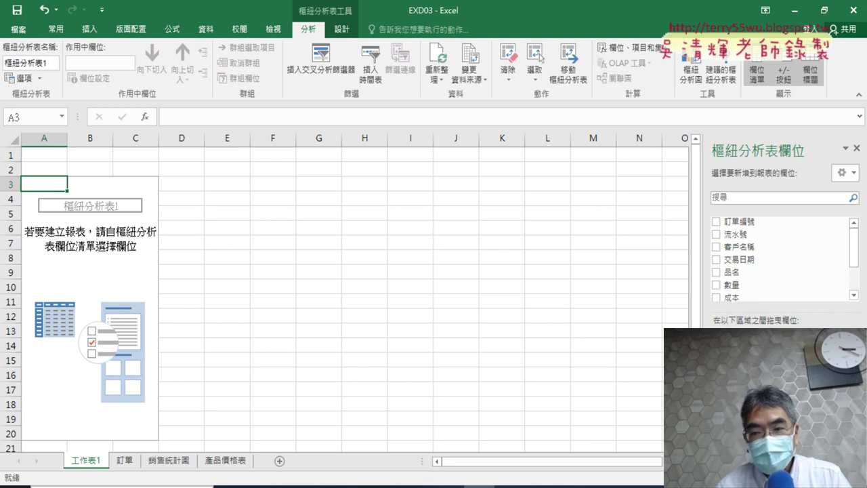
left_click(716, 271)
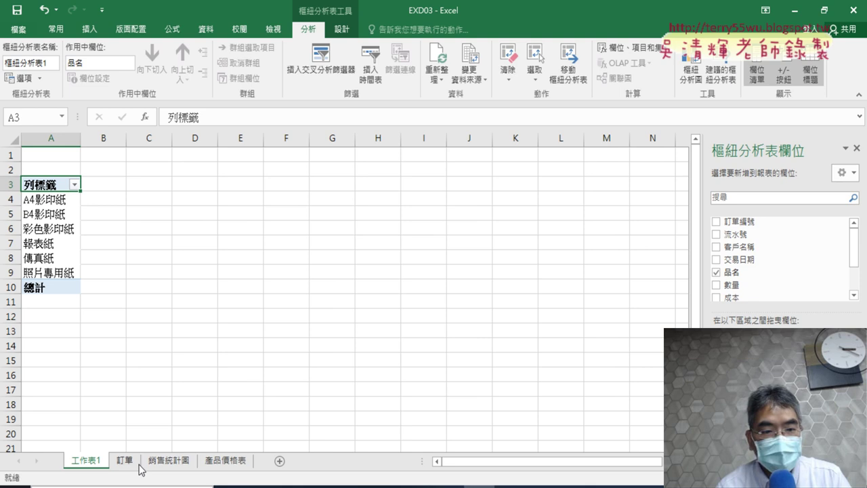
left_click(175, 463)
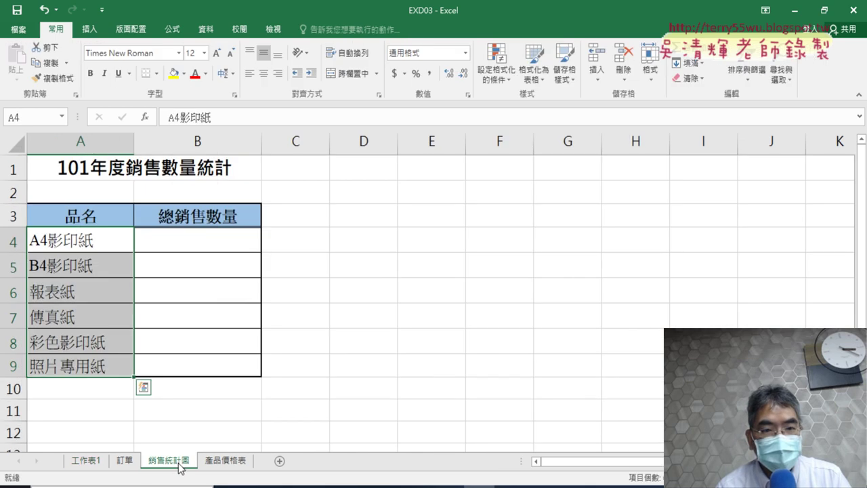
left_click(130, 463)
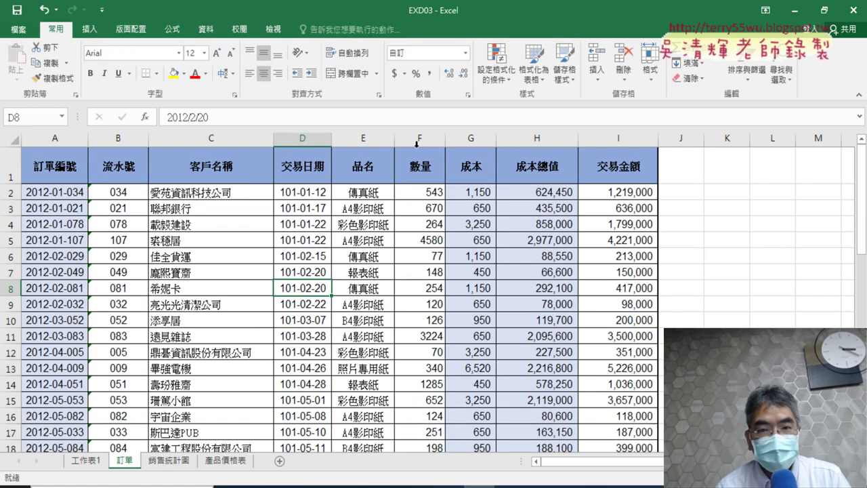
left_click(90, 462)
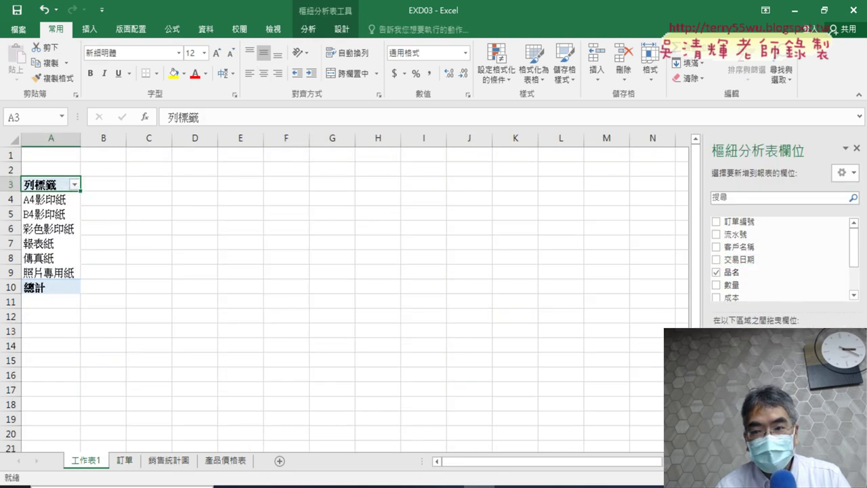
left_click(716, 284)
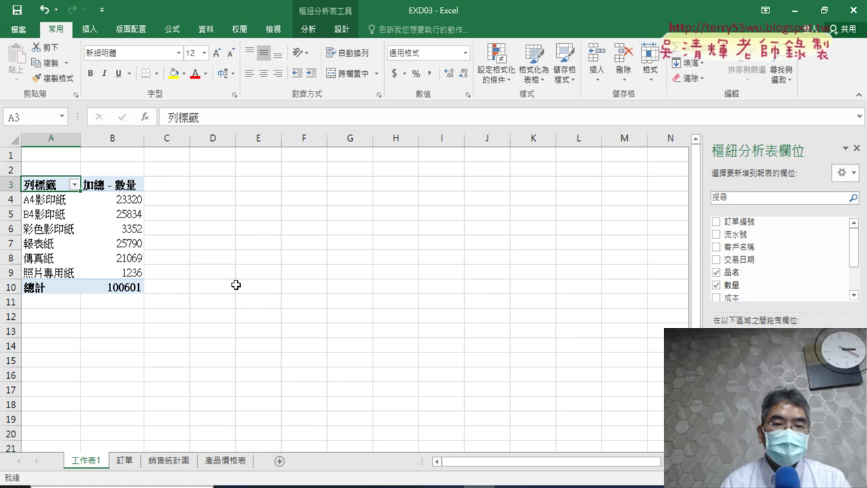
left_click(183, 464)
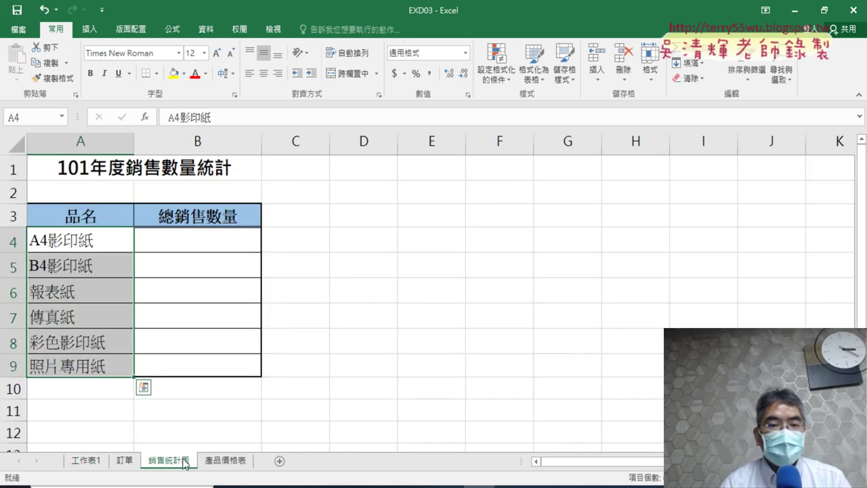
- Select B4, reread the SUMIF task in the PDF, and check the product name in A4
left_click(234, 248)
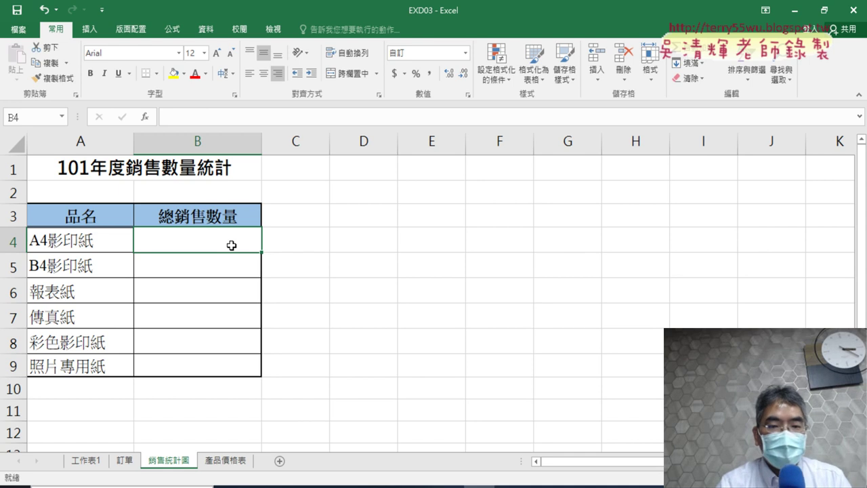
left_click(261, 485)
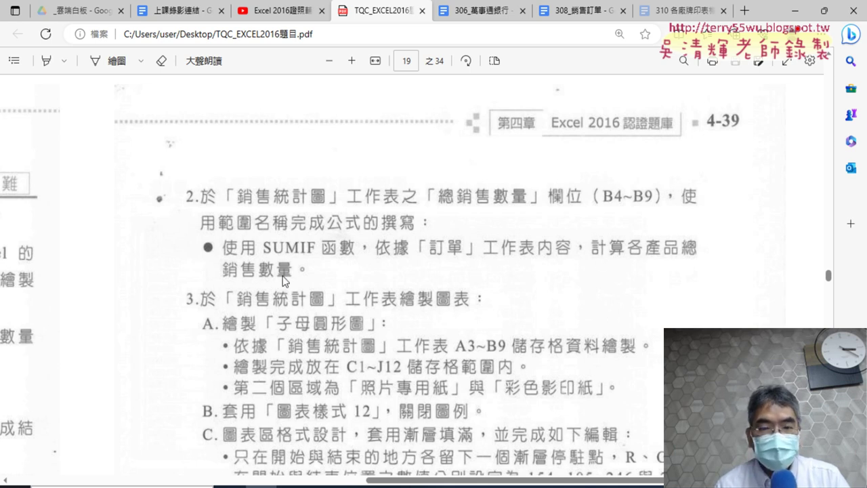
left_click(794, 12)
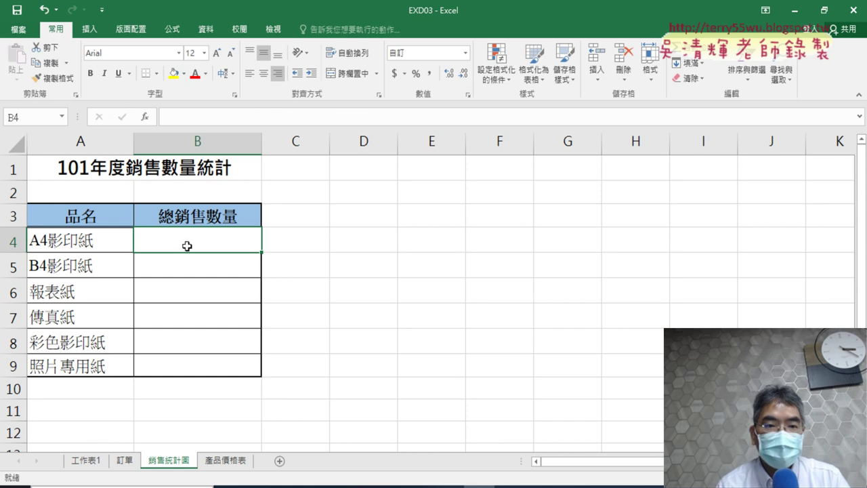
left_click(85, 243)
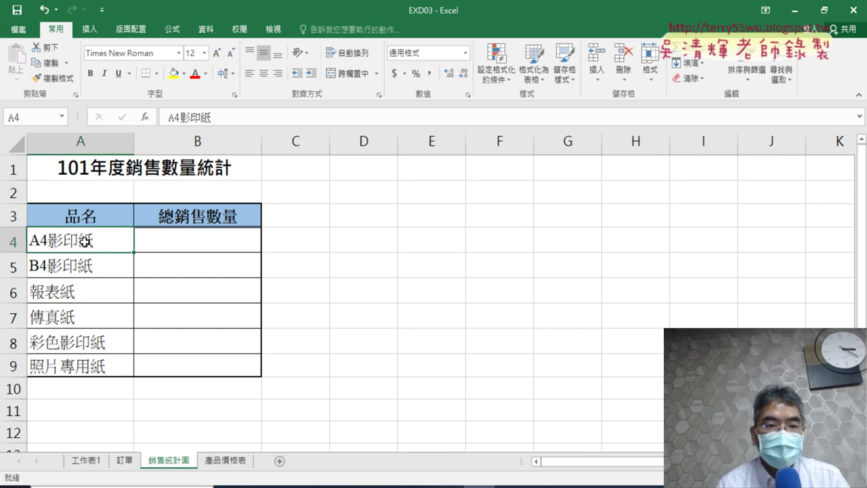
- Inspect the 數量 values in F2, F3 and F5 on 訂單, then return to 銷售統計圖
left_click(124, 461)
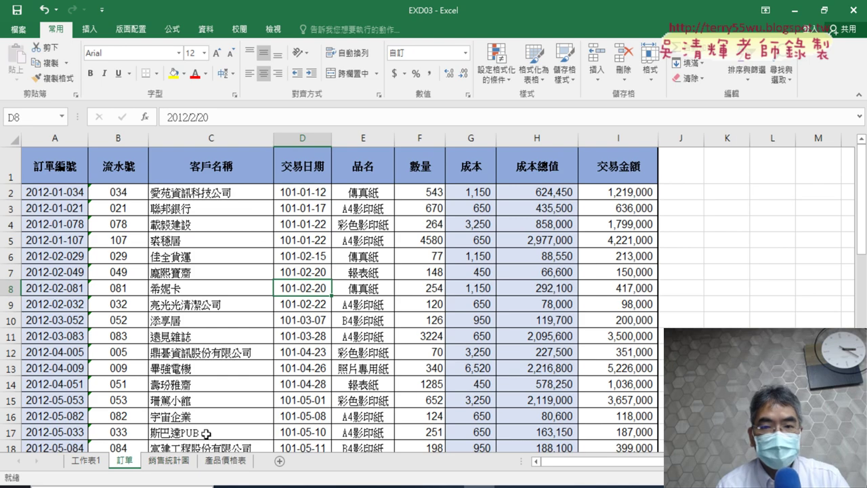
left_click(431, 193)
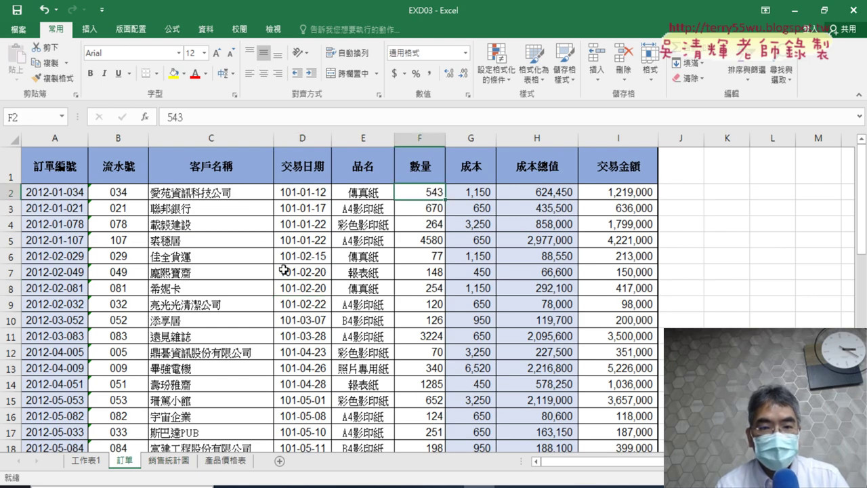
left_click(439, 209)
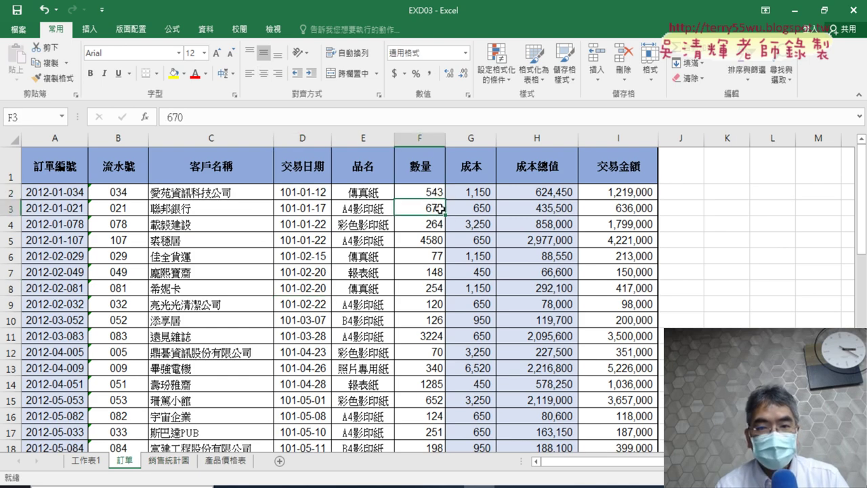
left_click(430, 240)
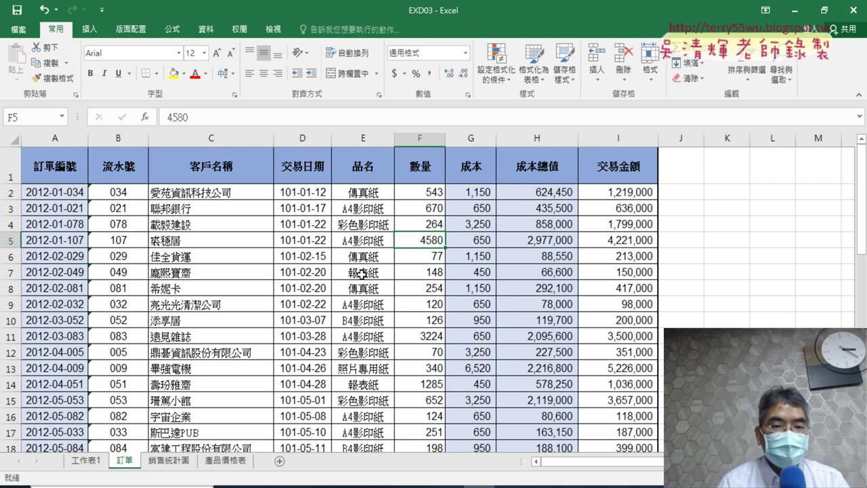
left_click(169, 459)
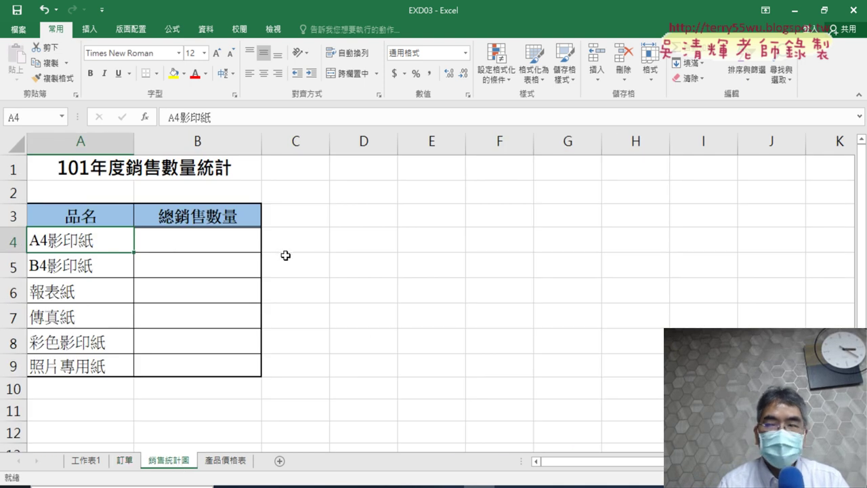
- Insert SUMIF into B4 from the 數學與三角函數 category, leaving its arguments empty
left_click(201, 244)
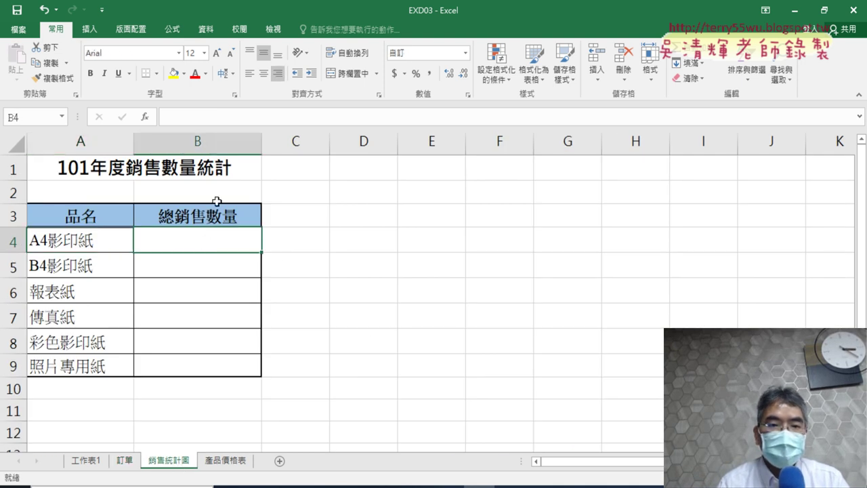
left_click(145, 117)
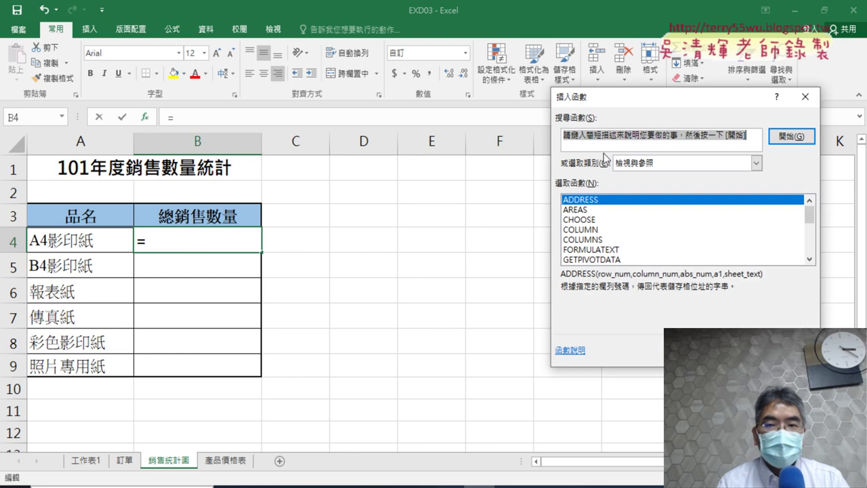
left_click_drag(642, 110, 345, 77)
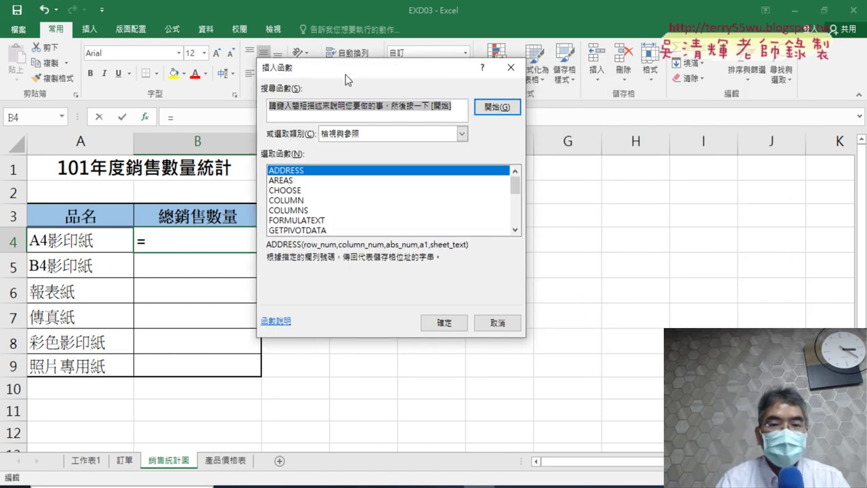
left_click(376, 134)
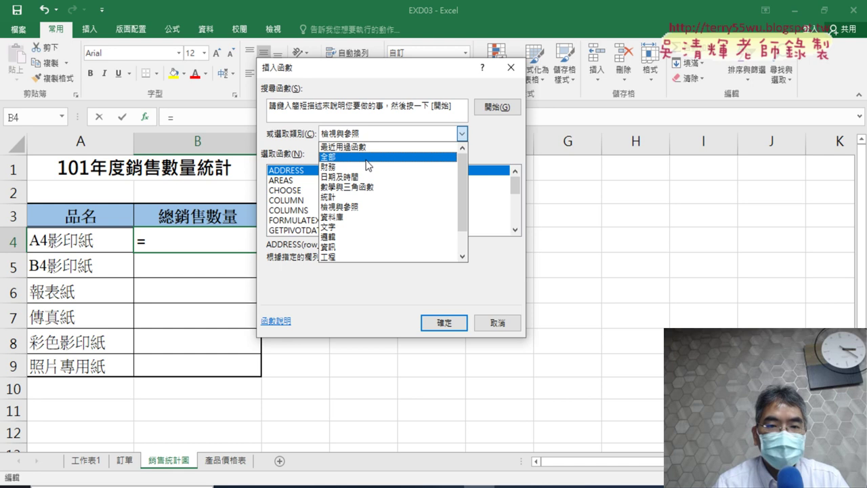
left_click(389, 191)
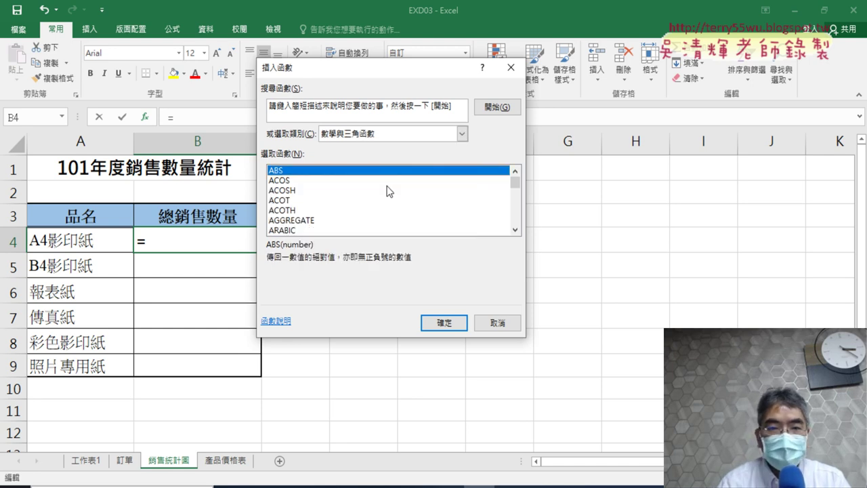
left_click(515, 206)
left_click_drag(517, 201, 518, 215)
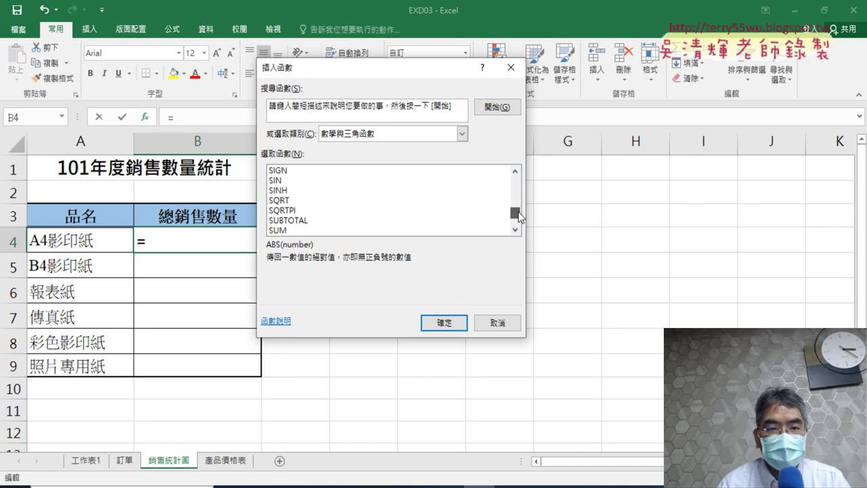
left_click(515, 229)
left_click(514, 229)
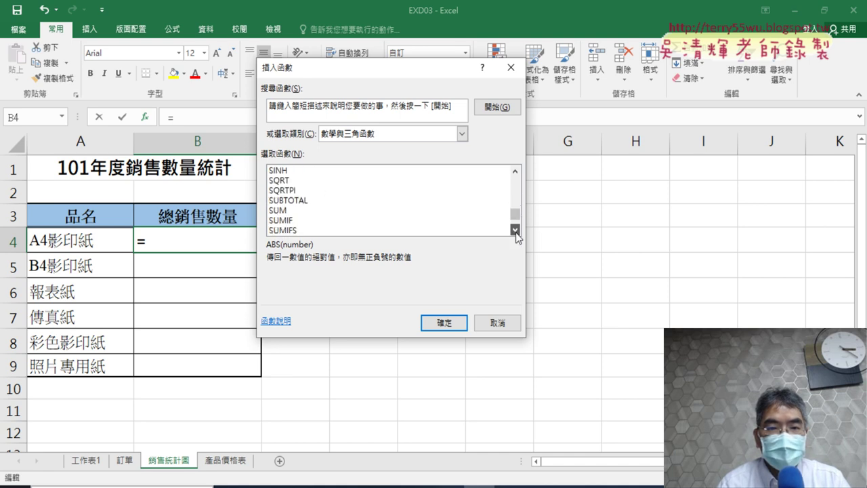
left_click(515, 229)
left_click(289, 210)
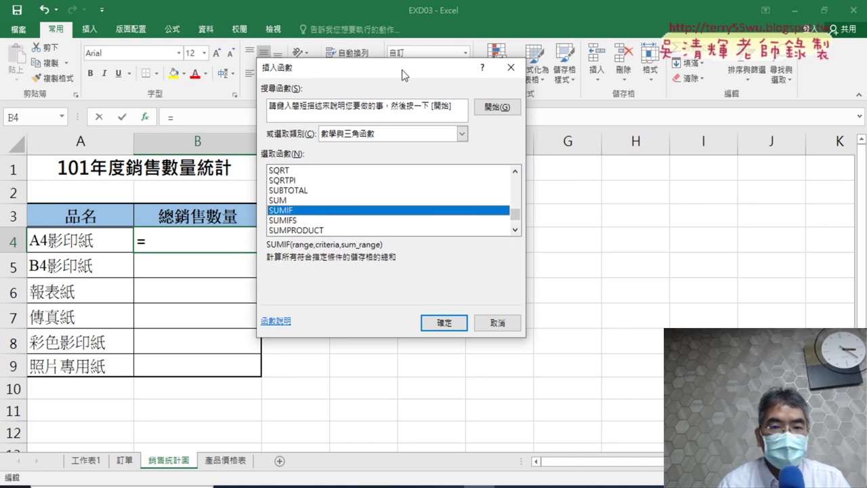
left_click_drag(400, 70, 530, 73)
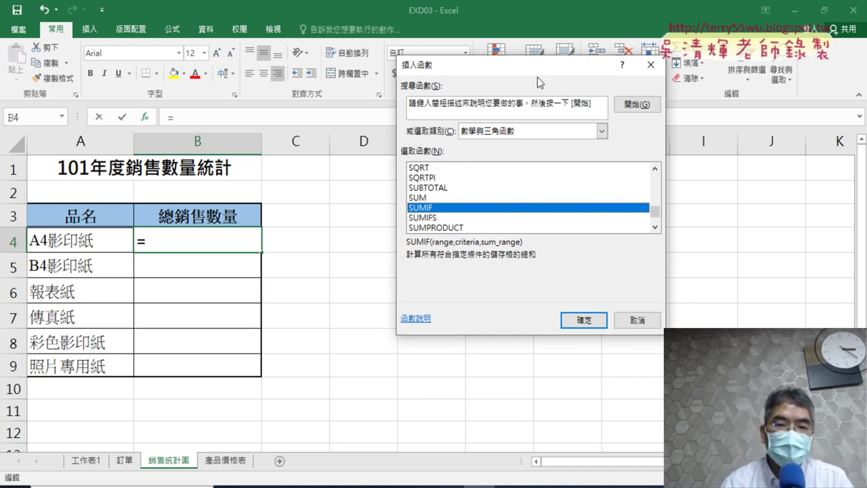
left_click(582, 318)
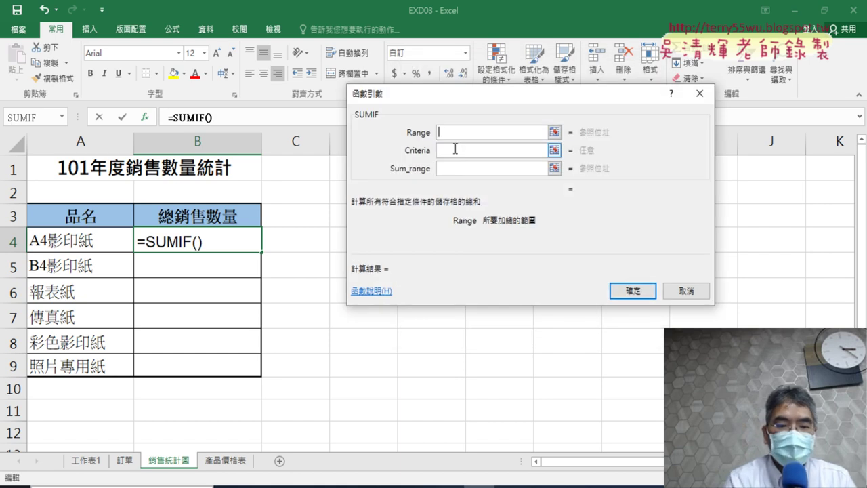
- Mark up the Criteria and Sum_range arguments, then list the range names for SUMIF's Range
mouse_move(437, 160)
left_mouse_down()
mouse_move(414, 162)
mouse_move(440, 161)
mouse_move(426, 139)
mouse_move(427, 157)
left_mouse_up()
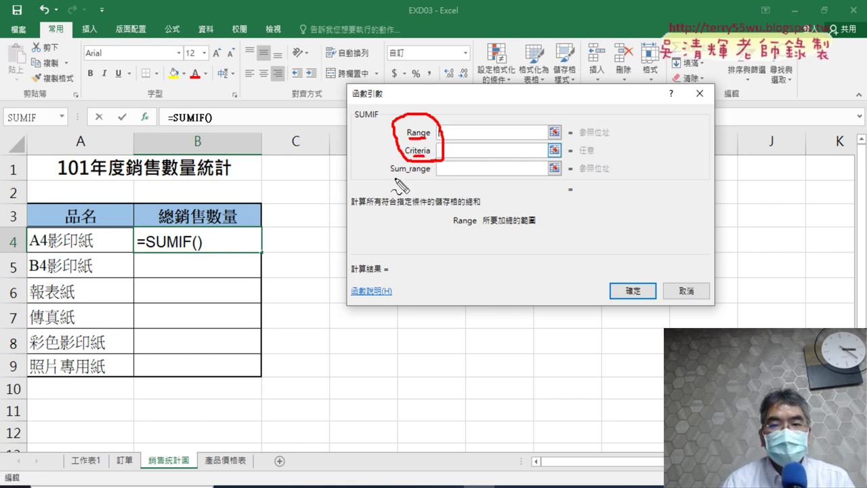
left_click_drag(392, 179, 428, 181)
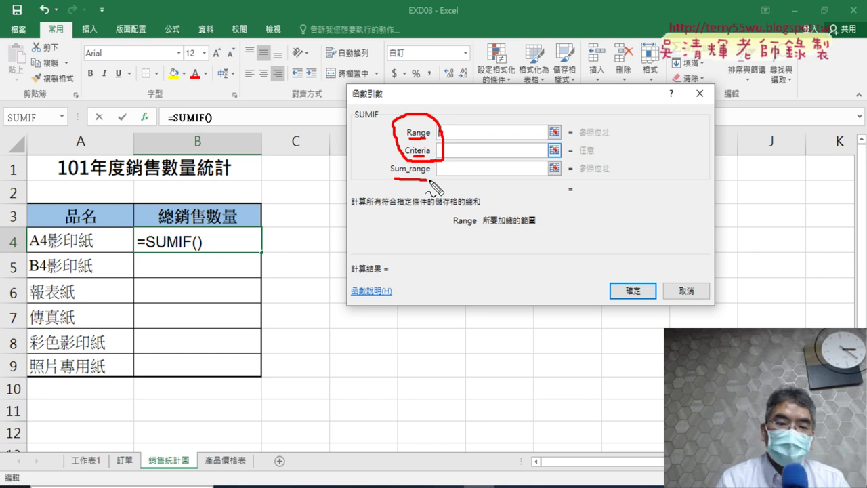
key("Escape")
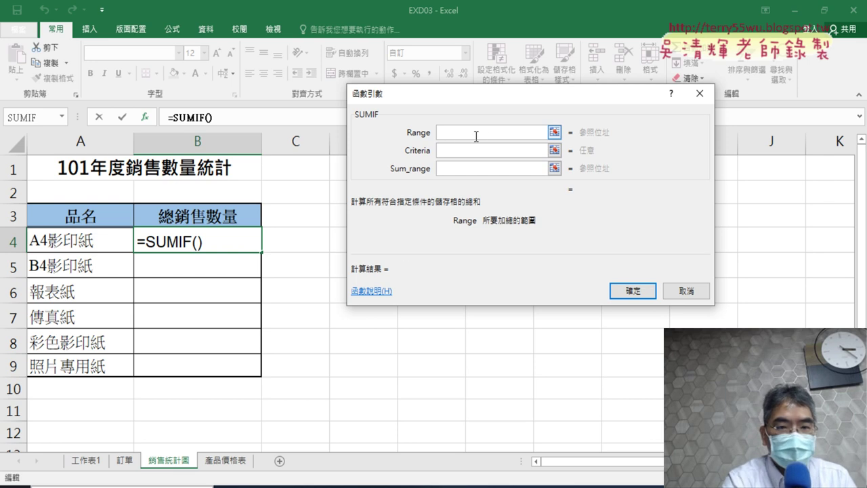
key("F3")
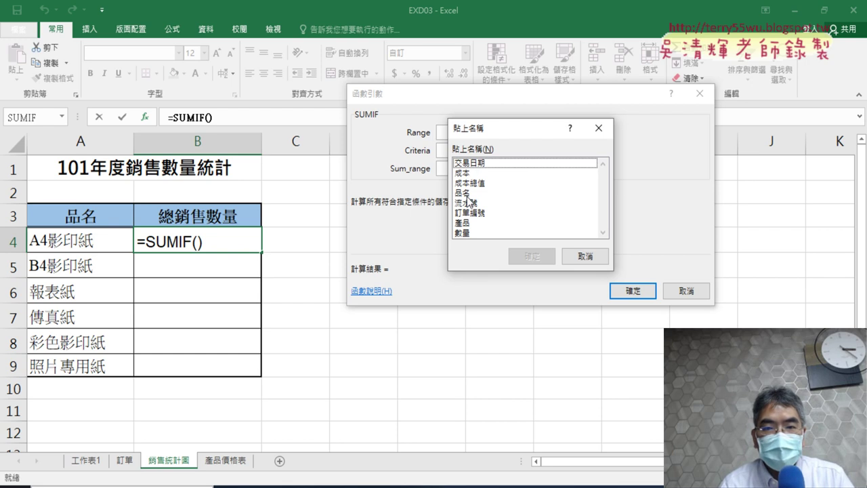
- Set the SUMIF Range argument to 品名 and the Criteria argument to cell A4
left_click(466, 193)
left_click(532, 256)
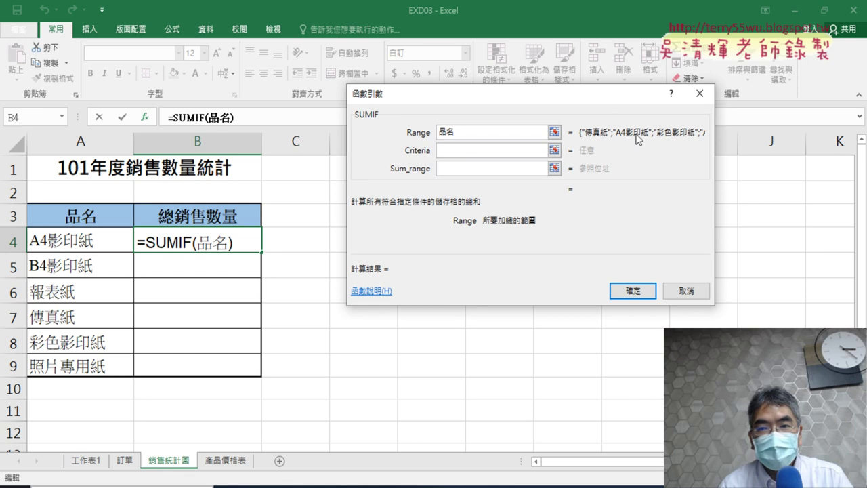
left_click(465, 150)
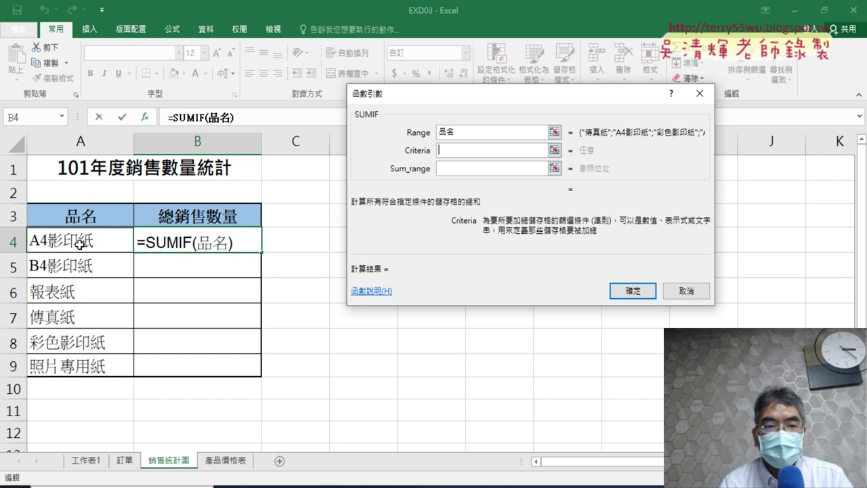
left_click(81, 240)
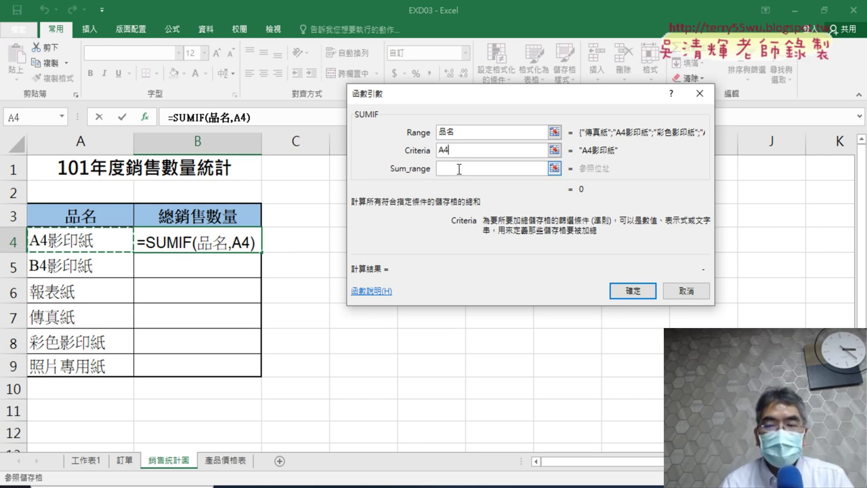
- Set Sum_range to 數量 and enter =SUMIF(品名,A4,數量) in B4, giving 23,320
left_click(460, 170)
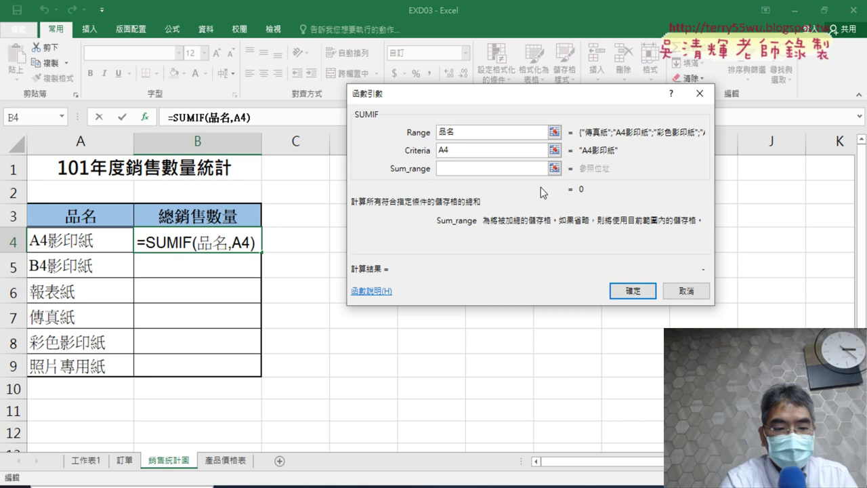
key("F3")
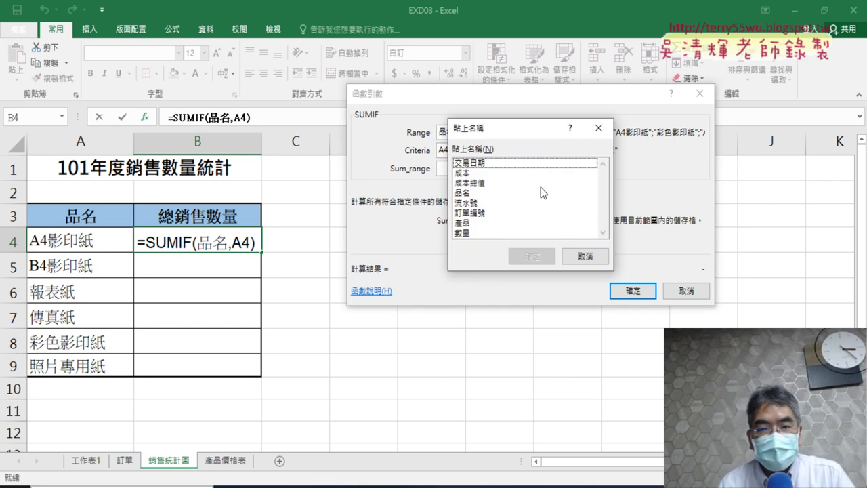
left_click(470, 233)
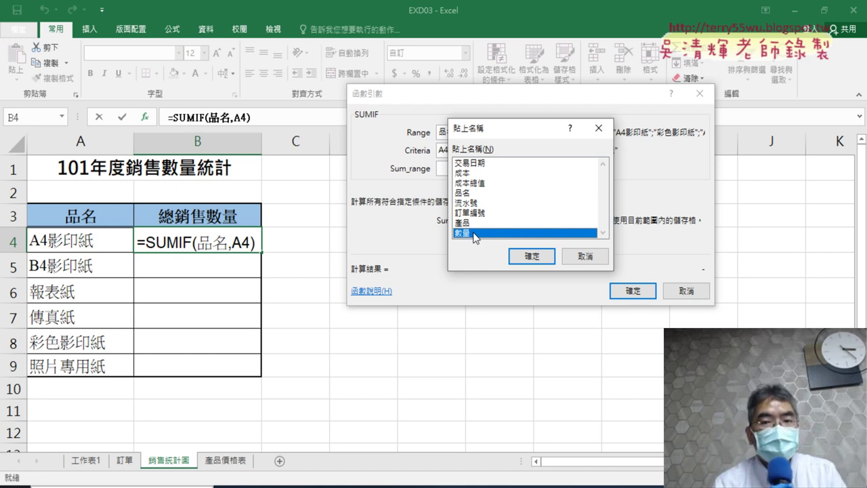
left_click(530, 256)
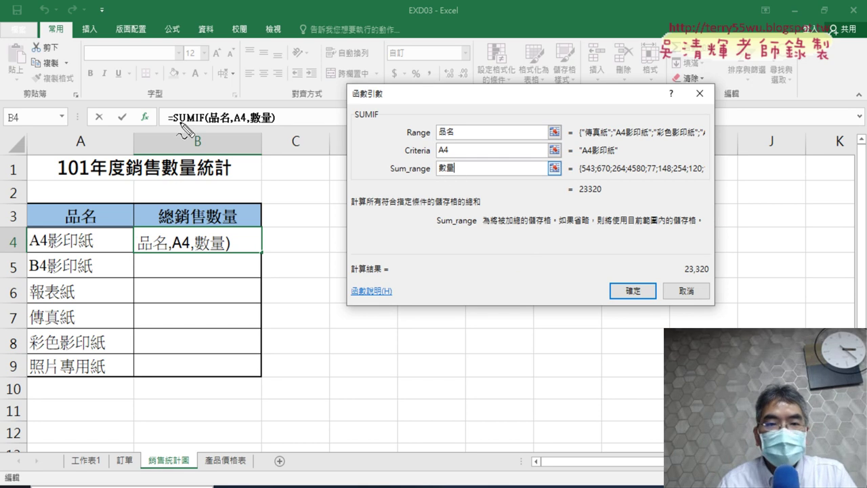
left_click_drag(174, 123, 201, 122)
mouse_move(433, 157)
left_mouse_down()
mouse_move(450, 160)
mouse_move(453, 173)
left_mouse_up()
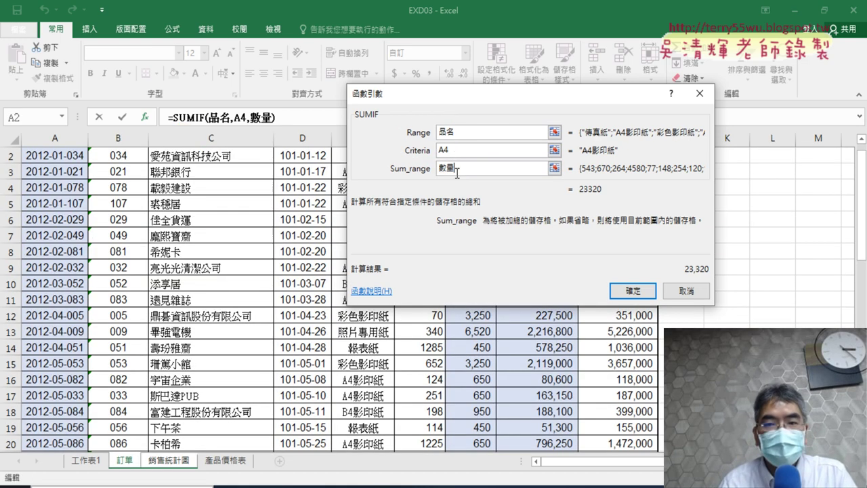
left_click(636, 292)
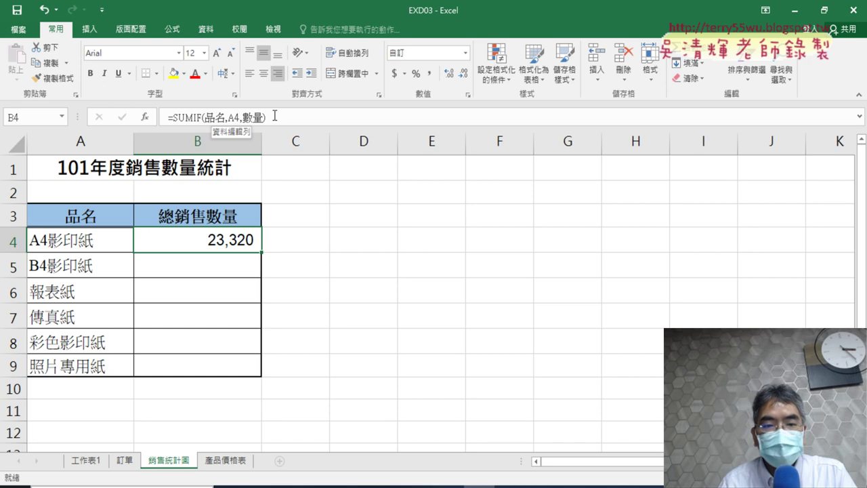
- Switch to the browser's 308_銷售訂單 Google Docs tab and scroll down to section 2
mouse_move(261, 484)
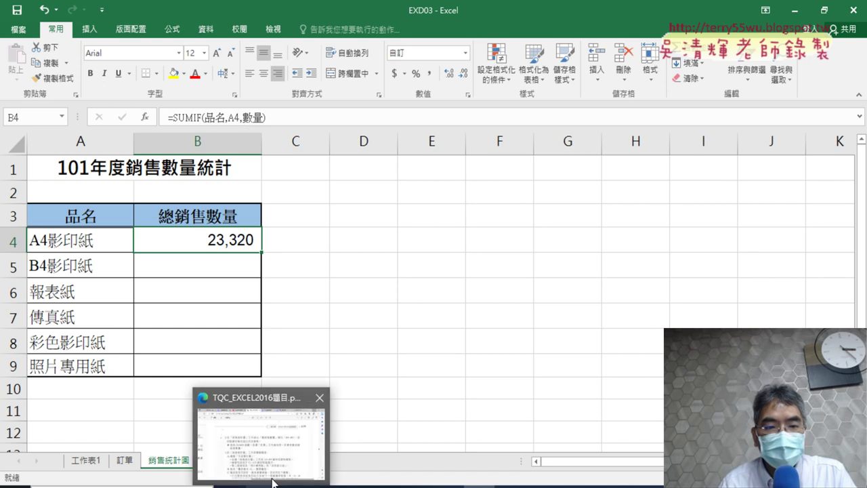
left_click(262, 440)
left_click(576, 11)
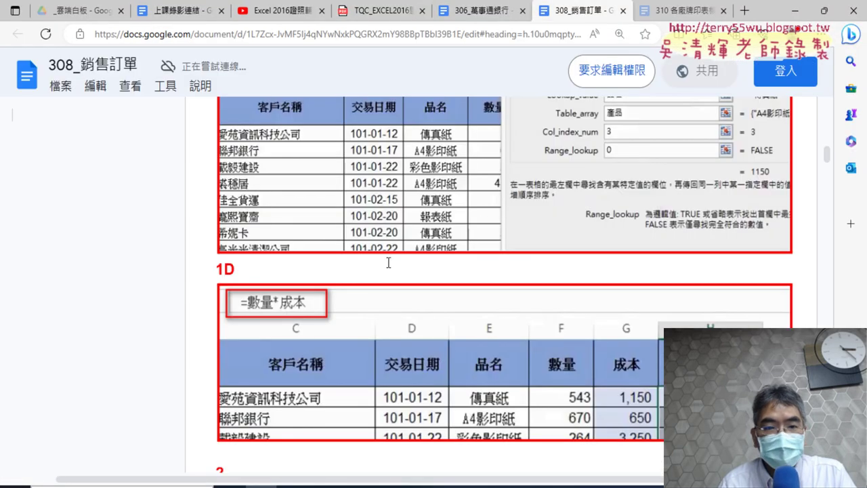
scroll(388, 262, "down", 3)
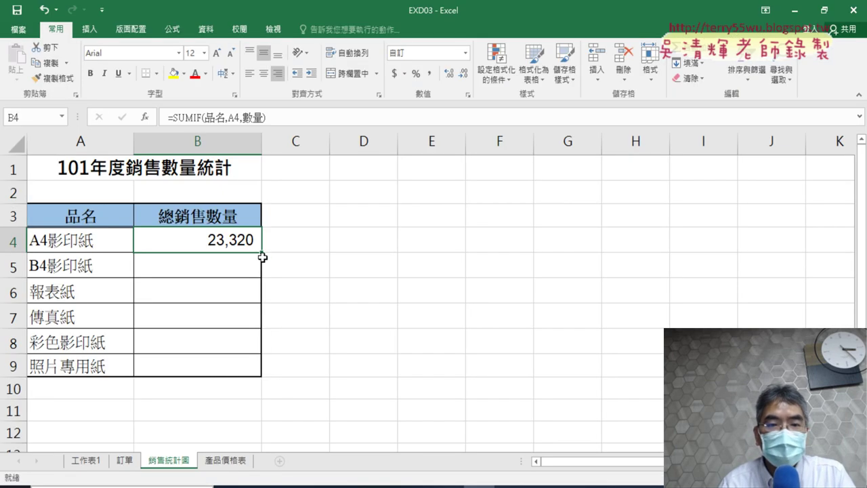
- Fill B4's SUMIF formula down to B9 and copy the 工作表1 pivot table A3:B10
left_click_drag(262, 254, 263, 376)
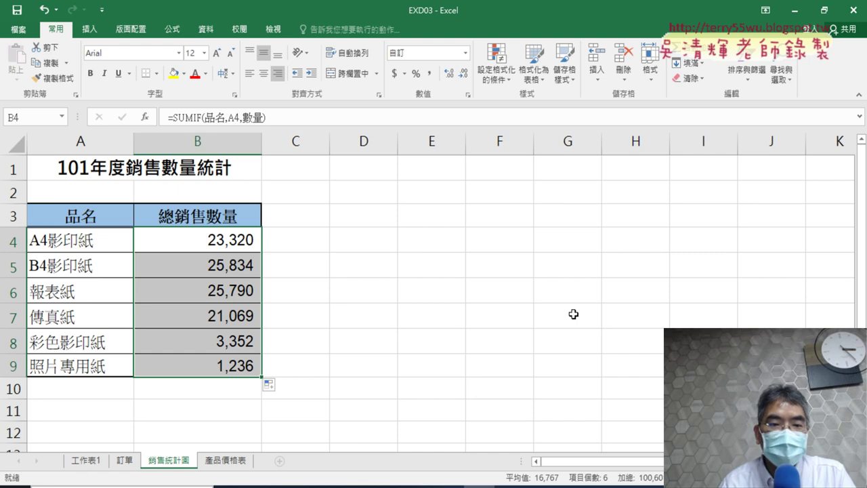
left_click(86, 460)
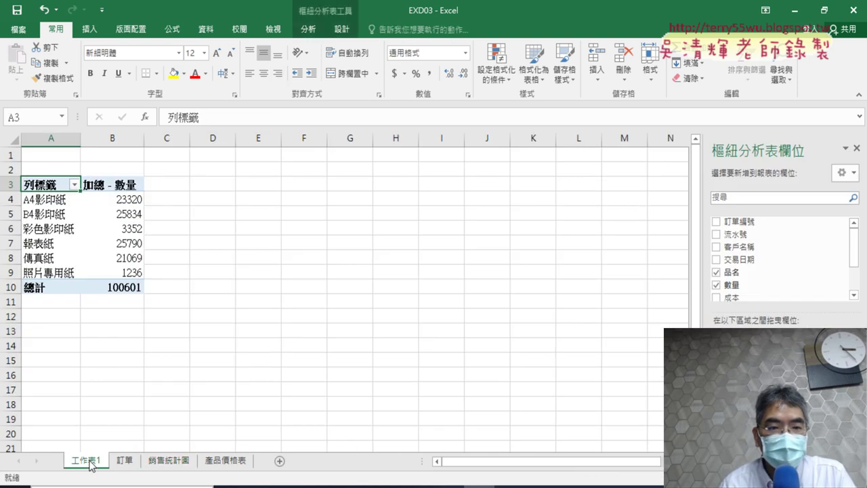
left_click_drag(37, 180, 128, 299)
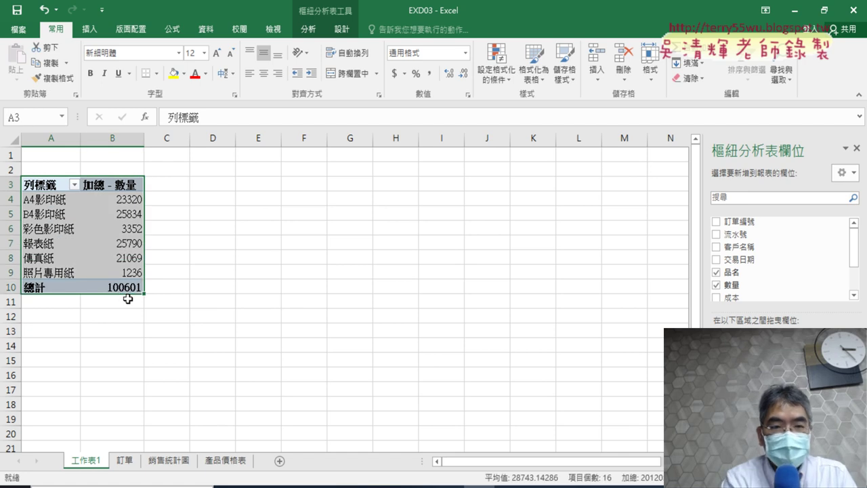
key("ctrl+c")
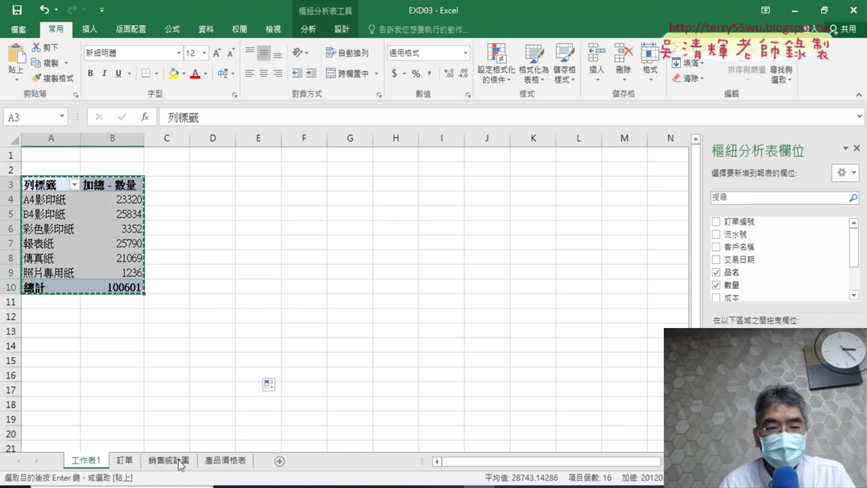
- Paste the pivot table at D3 on 銷售統計圖 to compare the totals, then remove it
left_click(176, 461)
left_click(358, 214)
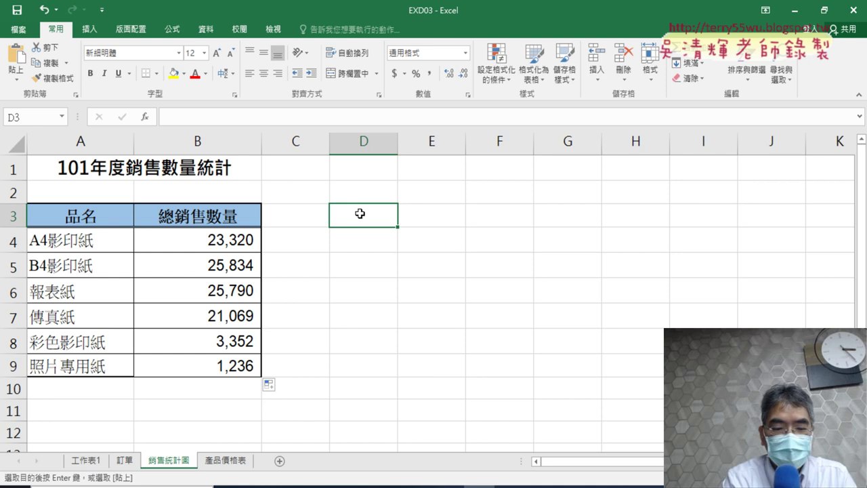
key("ctrl+v")
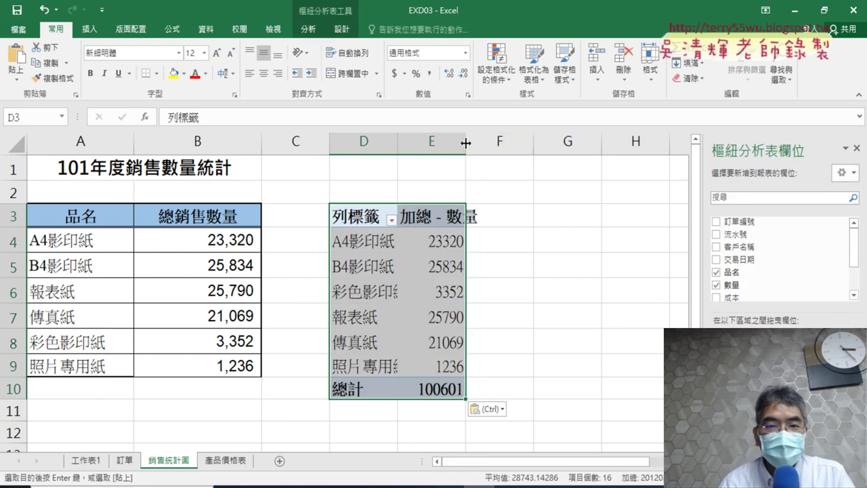
left_click_drag(466, 140, 542, 141)
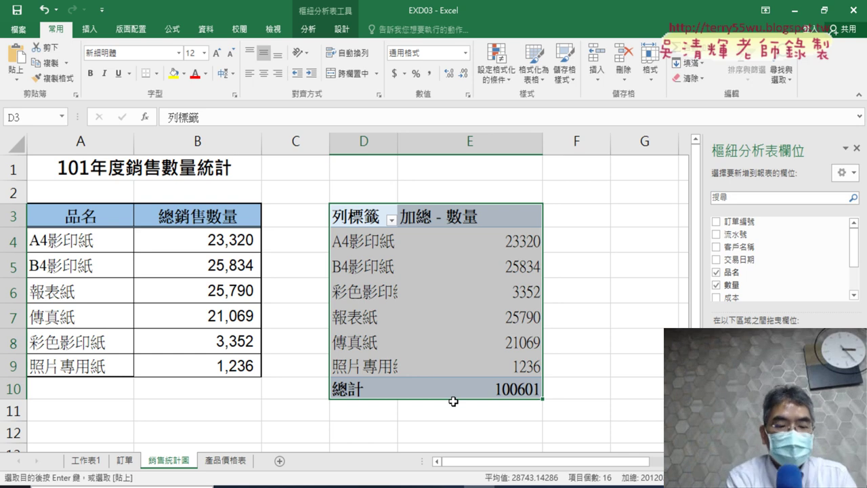
key("ctrl+z")
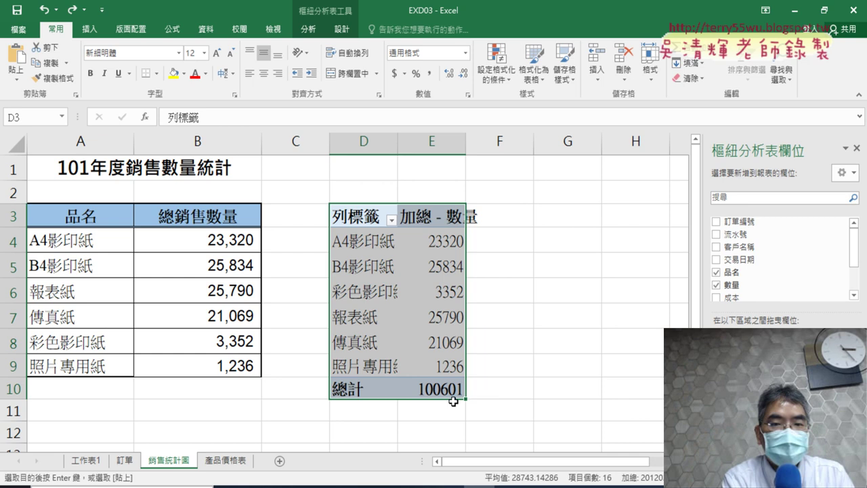
key("Delete")
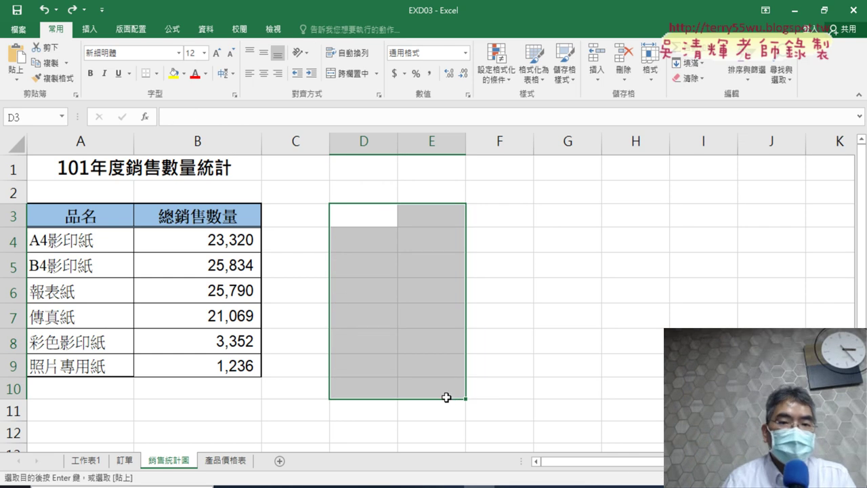
mouse_move(453, 401)
left_mouse_down()
mouse_move(227, 240)
mouse_move(229, 358)
left_mouse_up()
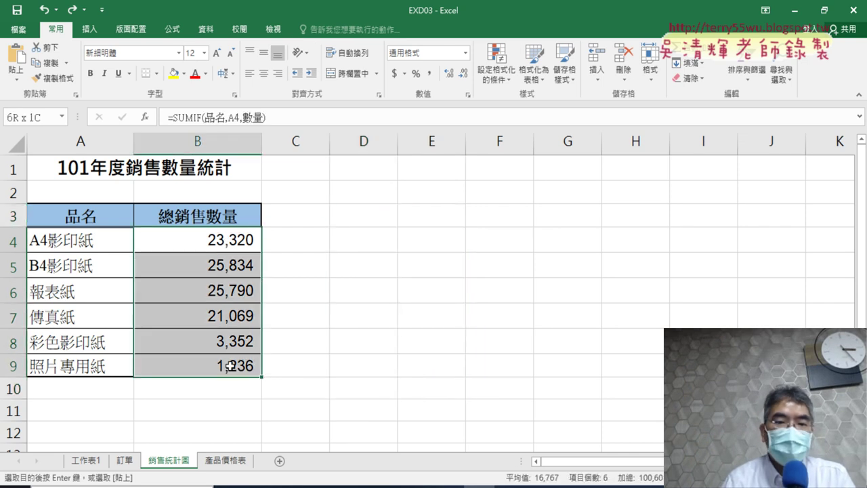
left_click(437, 318)
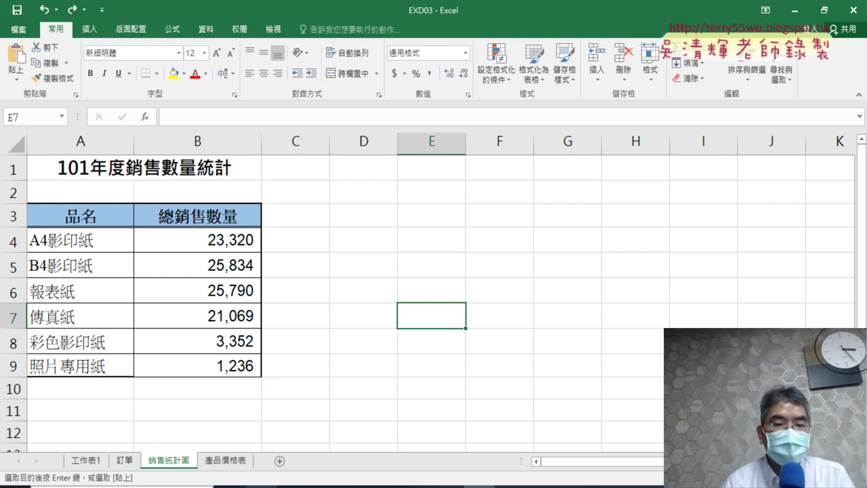
- Review page 19 of TQC_EXCEL2016題目.pdf in Edge, scrolling back up to question 2
left_click(264, 486)
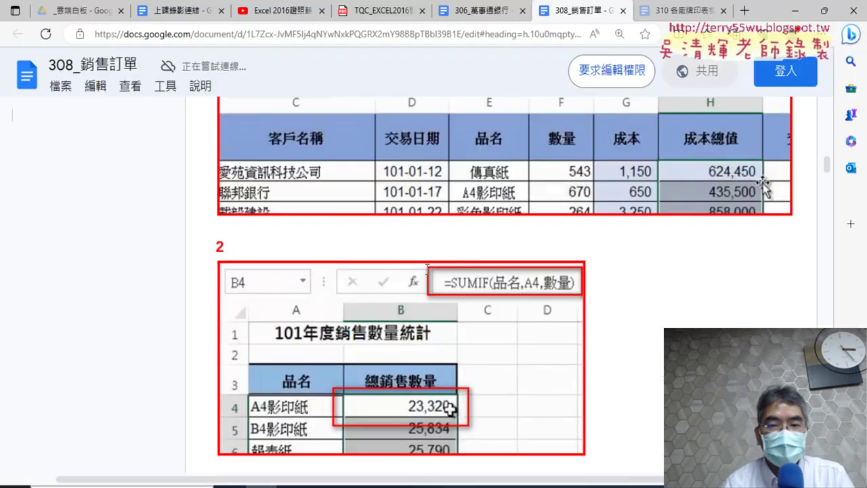
left_click(383, 11)
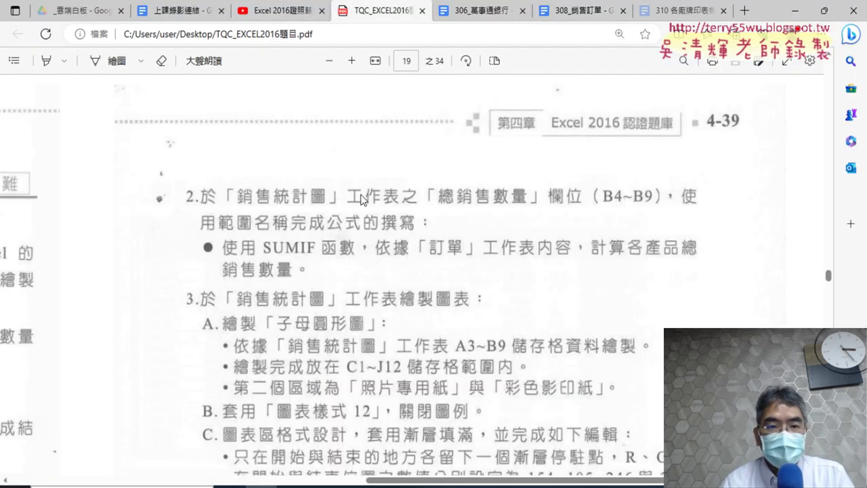
scroll(305, 197, "down", 3)
scroll(195, 172, "down", 1)
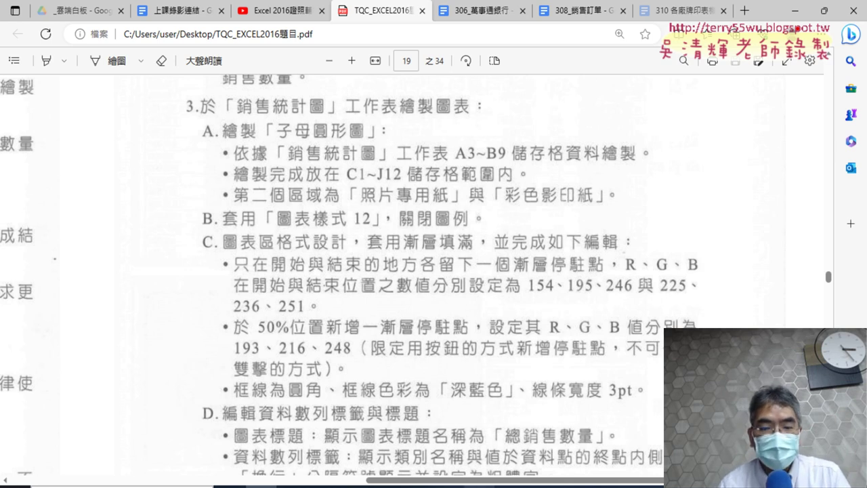
mouse_move(479, 487)
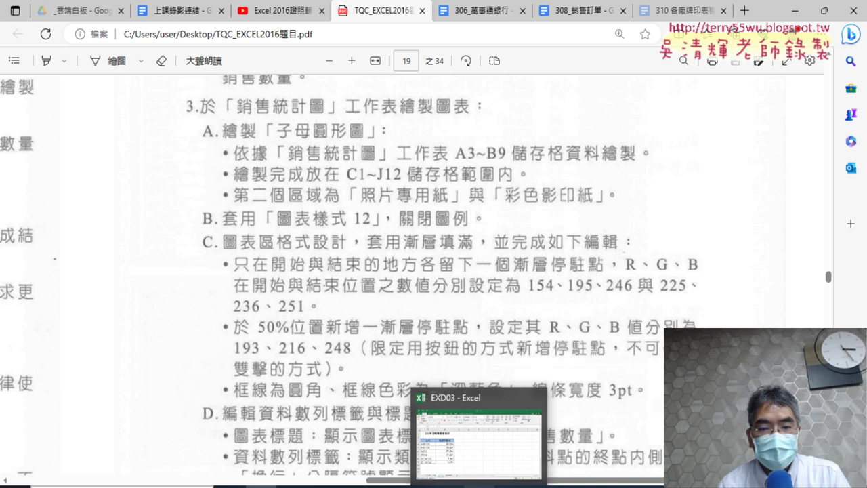
left_click(493, 466)
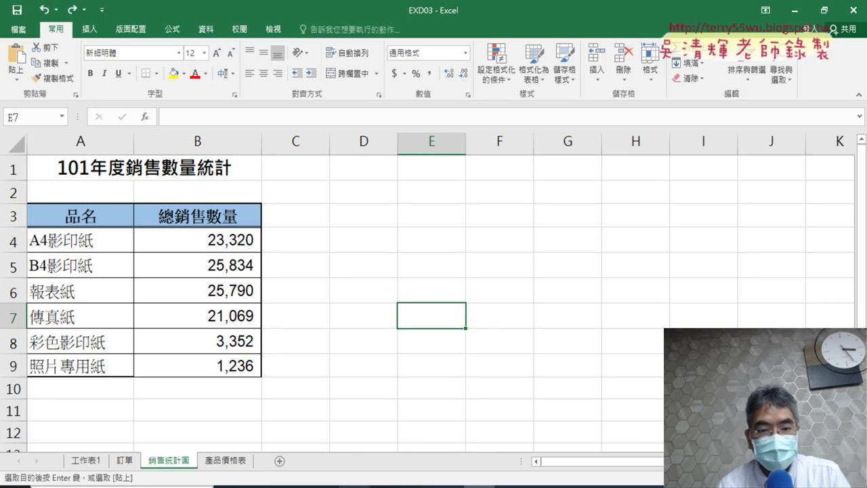
key("alt+Tab")
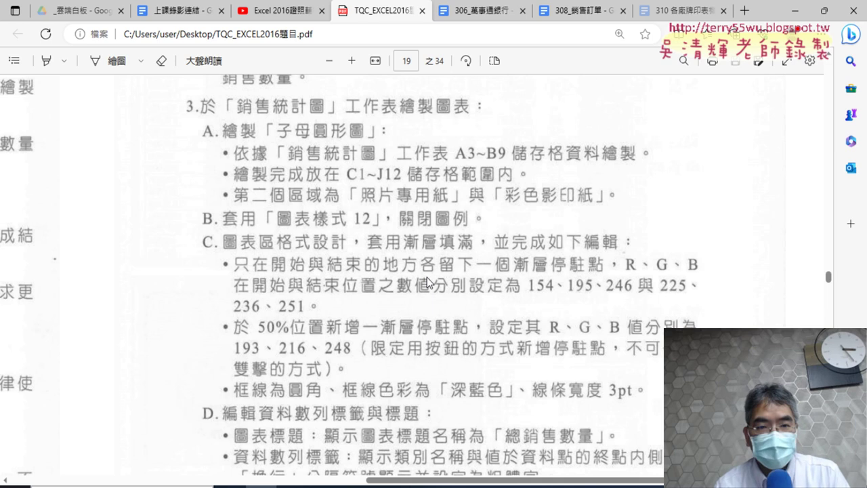
scroll(428, 284, "up", 2)
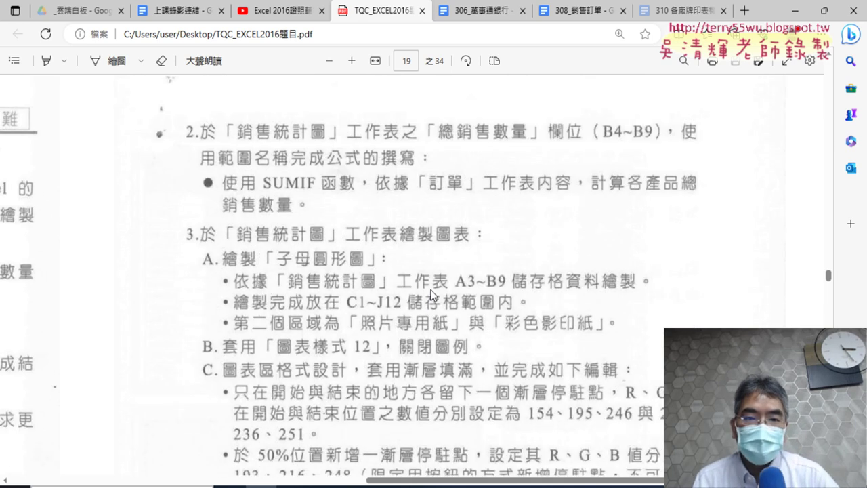